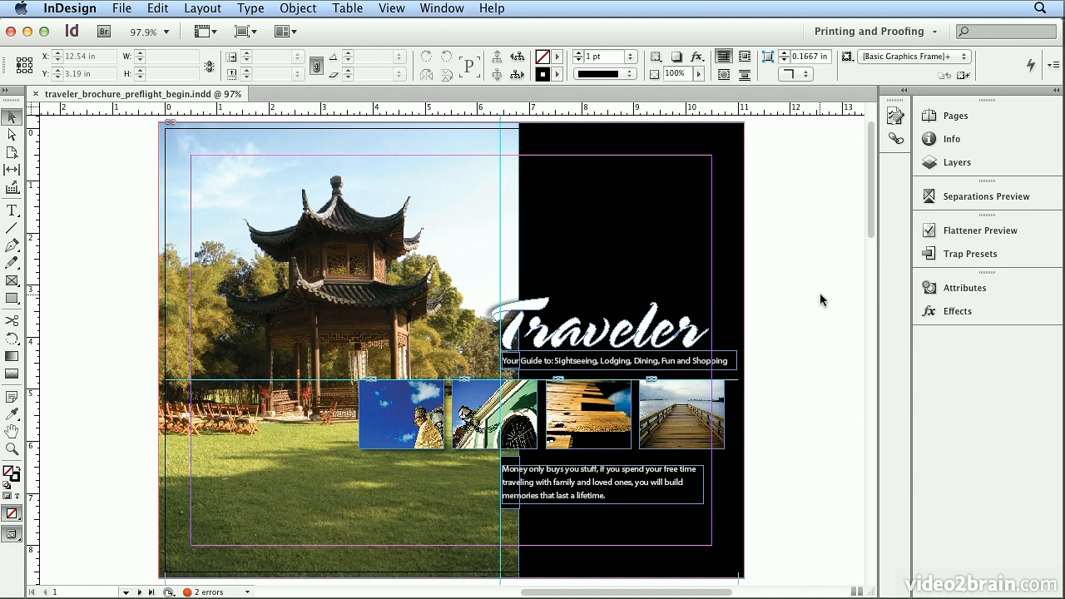
Use the Printing and Proofing workspace and open the Preflight panel for the brochure
{"action": "left_click", "coordinate": [890, 33]}
{"action": "left_click", "coordinate": [905, 154]}
{"action": "left_click", "coordinate": [247, 593]}
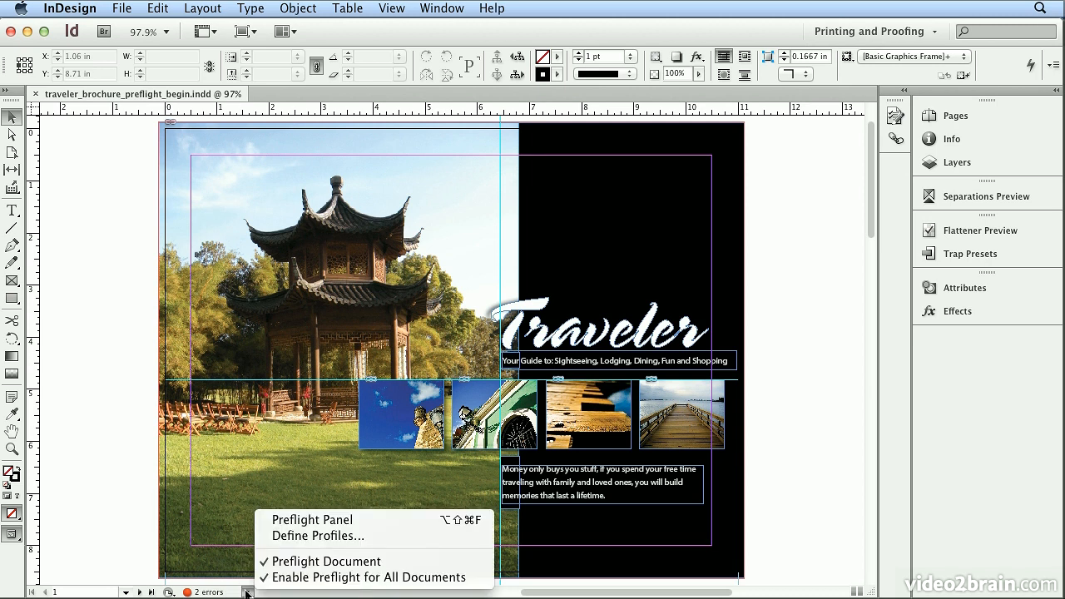
{"action": "left_click", "coordinate": [342, 523]}
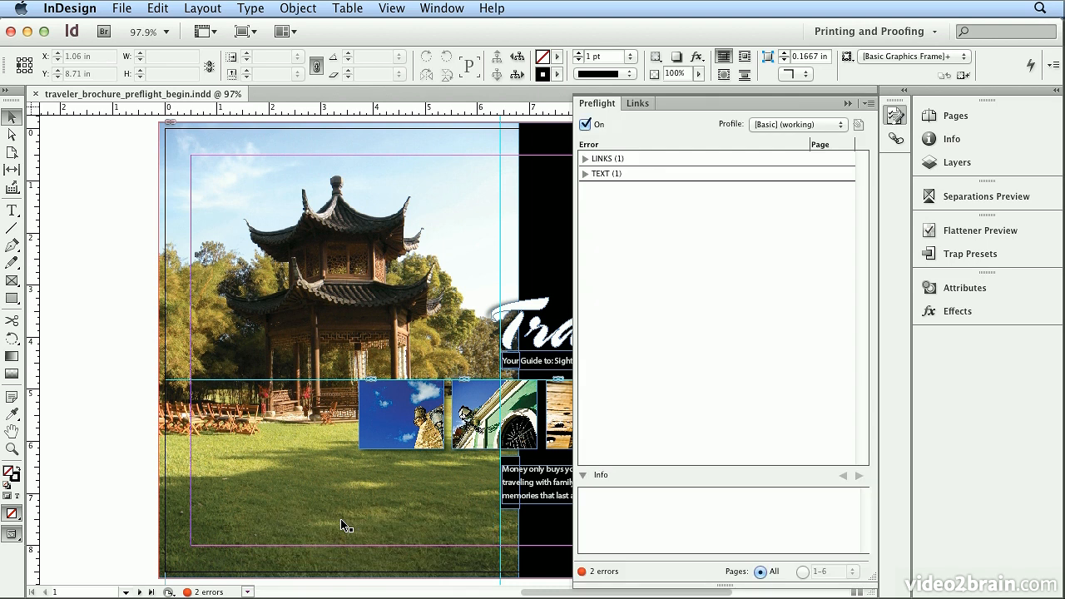
Locate the modified link girl.psd on page 2 from the preflight errors and update it
{"action": "left_click", "coordinate": [584, 159]}
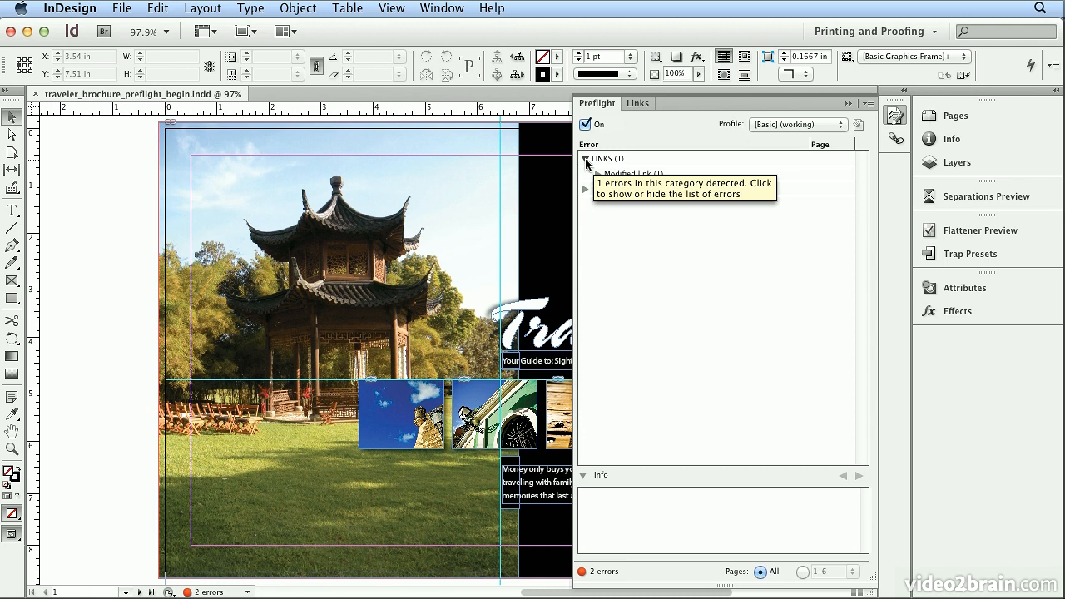
{"action": "left_click", "coordinate": [597, 174]}
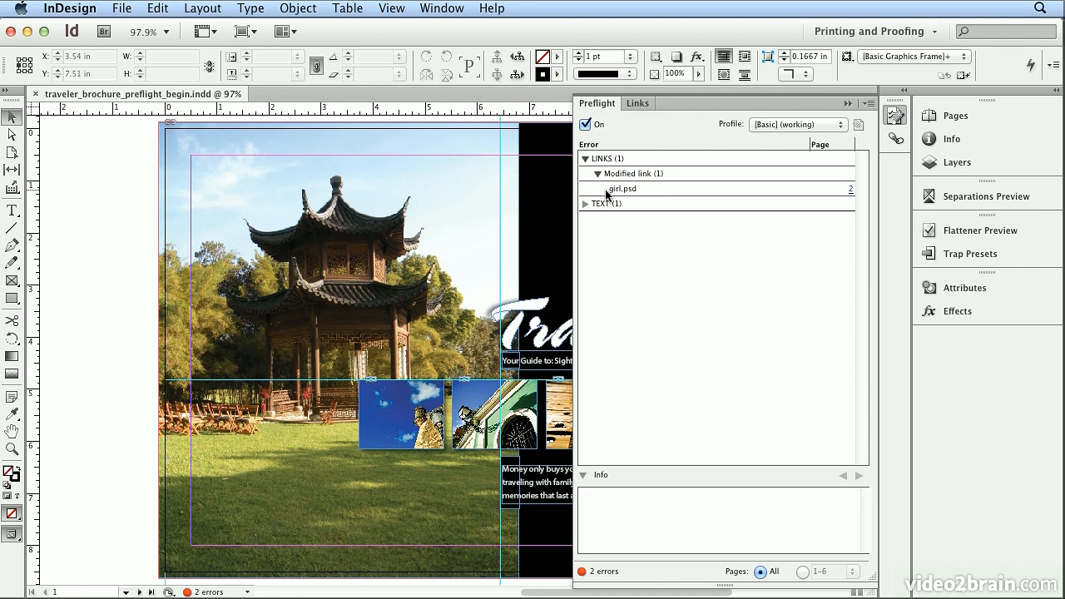
{"action": "left_click", "coordinate": [849, 197]}
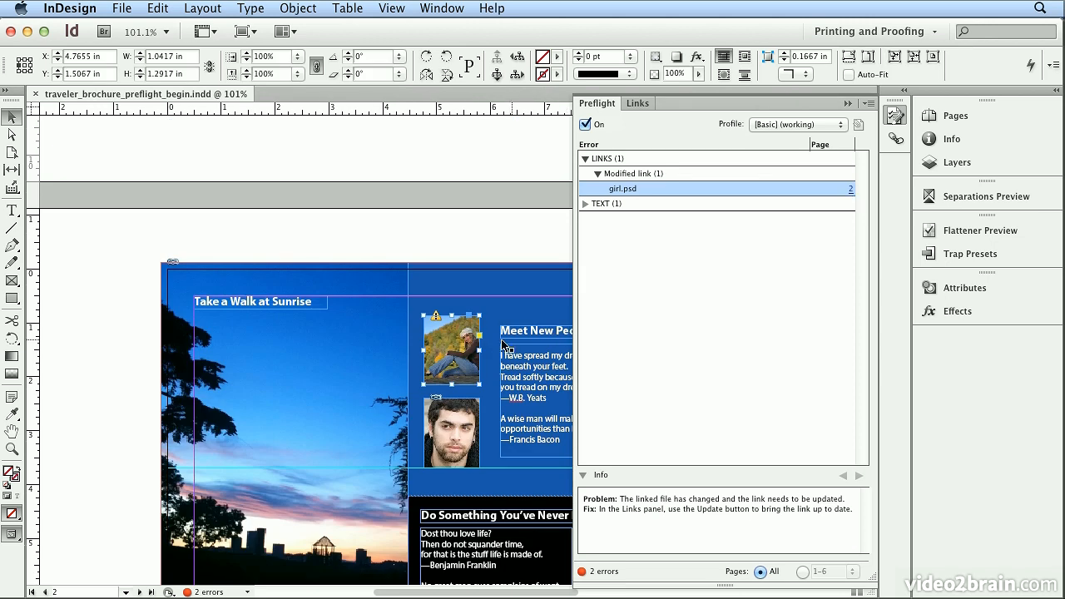
{"action": "left_click", "coordinate": [436, 319]}
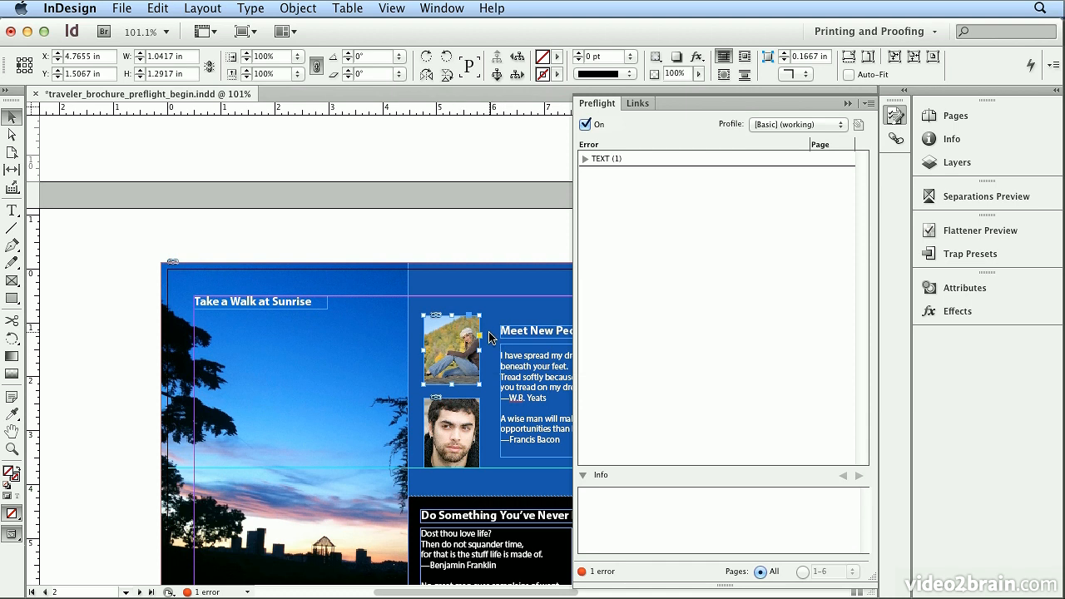
Go to the overset text frame on page 3 and extend its lower edge to make it about 1.03 in high
{"action": "left_click", "coordinate": [584, 158]}
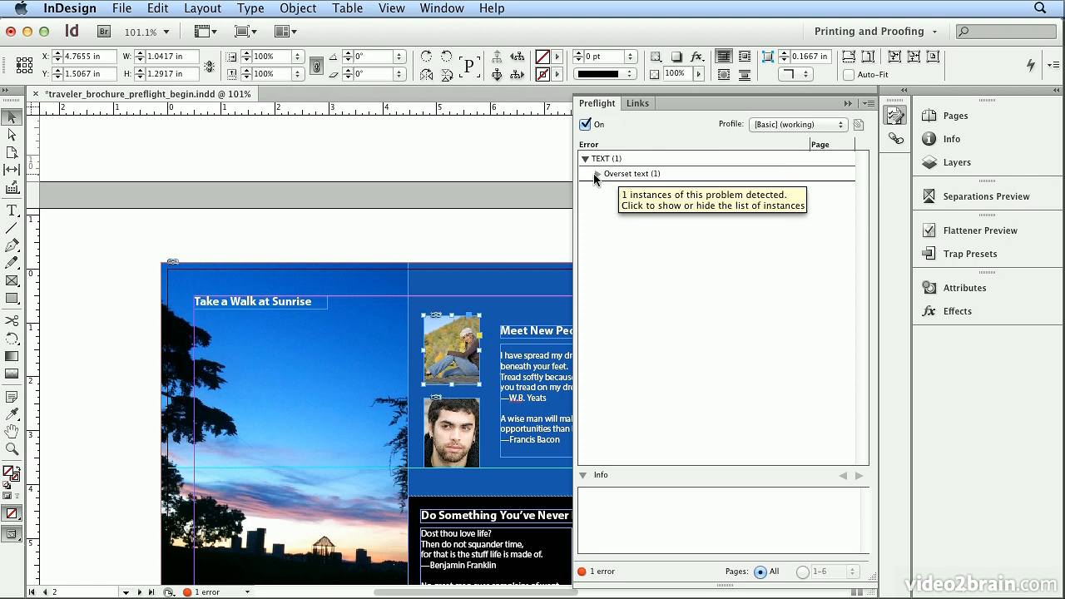
{"action": "left_click", "coordinate": [596, 174]}
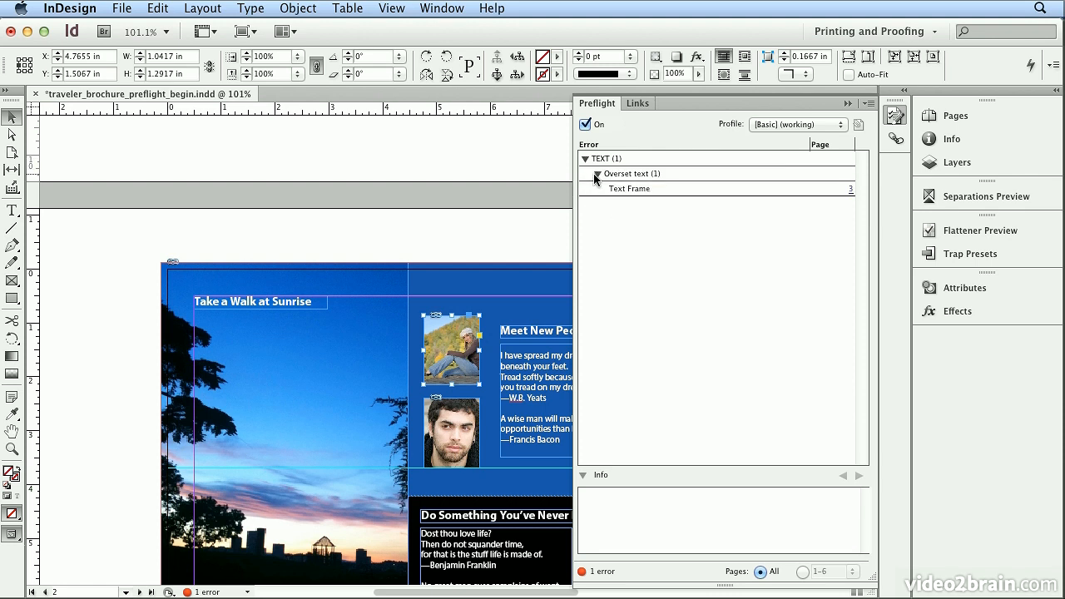
{"action": "left_click", "coordinate": [851, 194]}
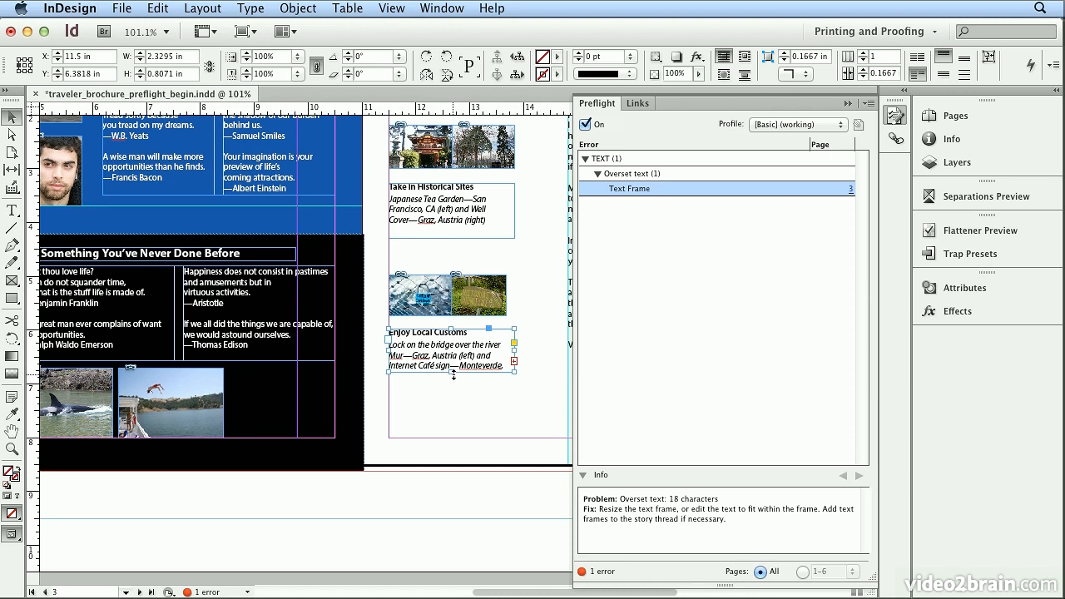
{"action": "mouse_move", "coordinate": [454, 375]}
{"action": "left_mouse_down"}
{"action": "mouse_move", "coordinate": [451, 399]}
{"action": "mouse_move", "coordinate": [451, 385]}
{"action": "left_mouse_up"}
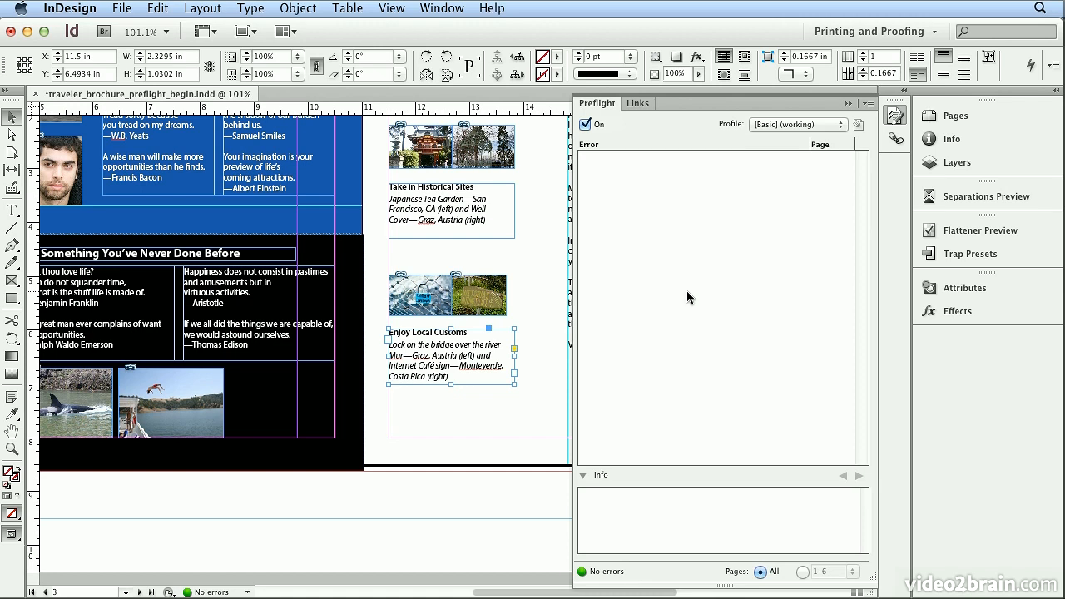
Load the preflight profile file Prepress_preflight.idpp from the Chapter_09 folder into the preflight profiles
{"action": "left_click", "coordinate": [866, 106]}
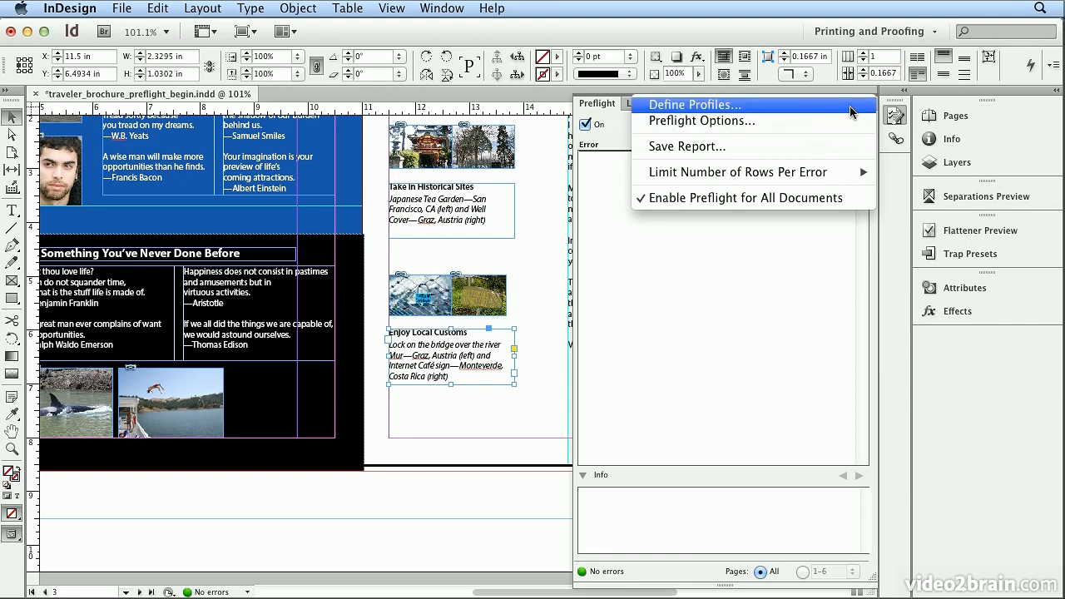
{"action": "left_click", "coordinate": [851, 112]}
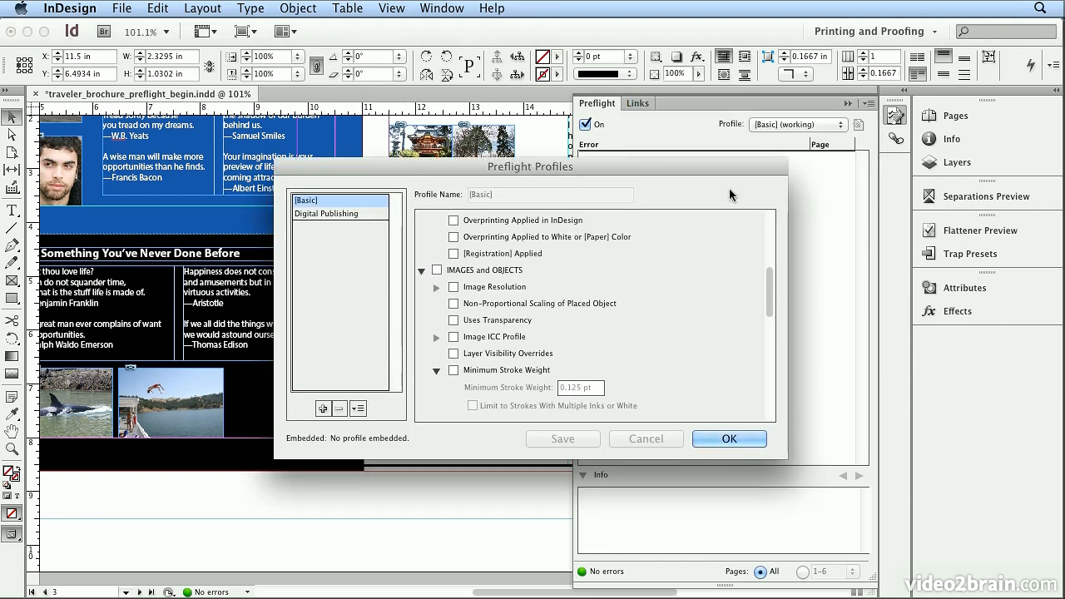
{"action": "left_click", "coordinate": [359, 409]}
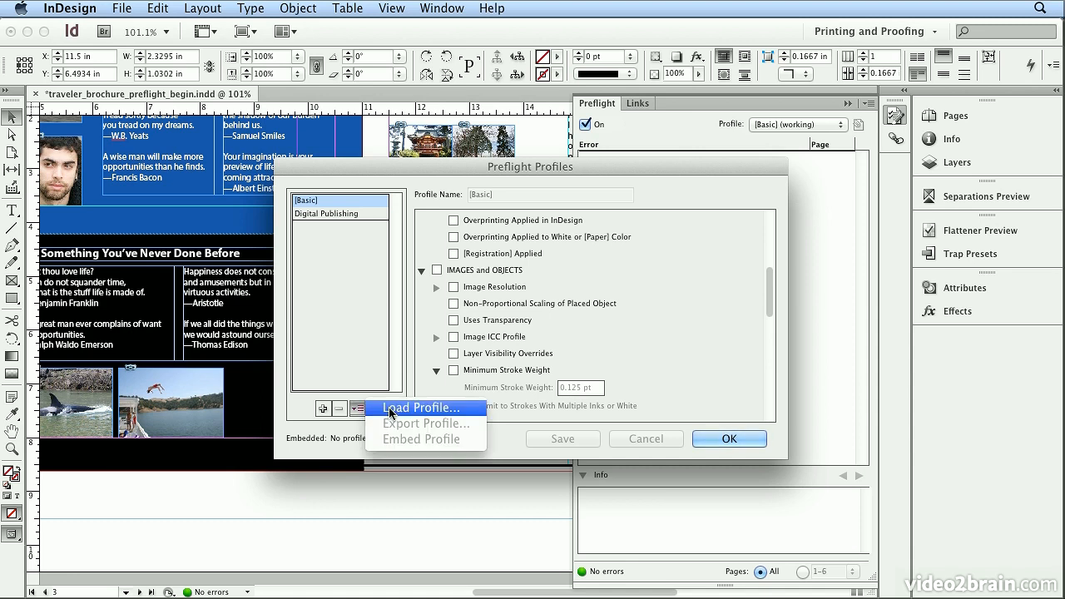
{"action": "left_click", "coordinate": [391, 411]}
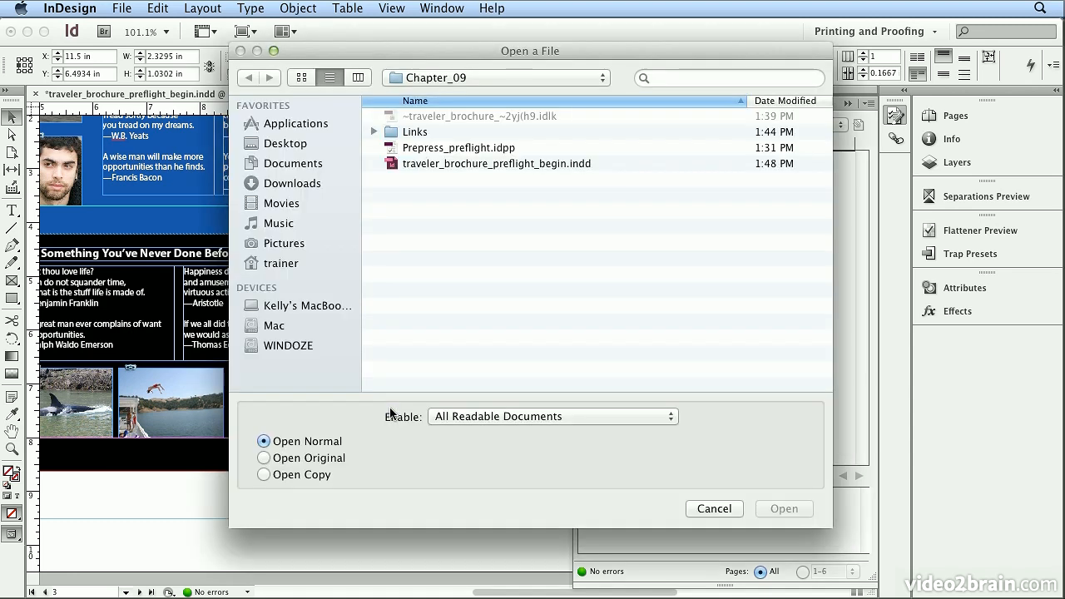
{"action": "left_click", "coordinate": [461, 152]}
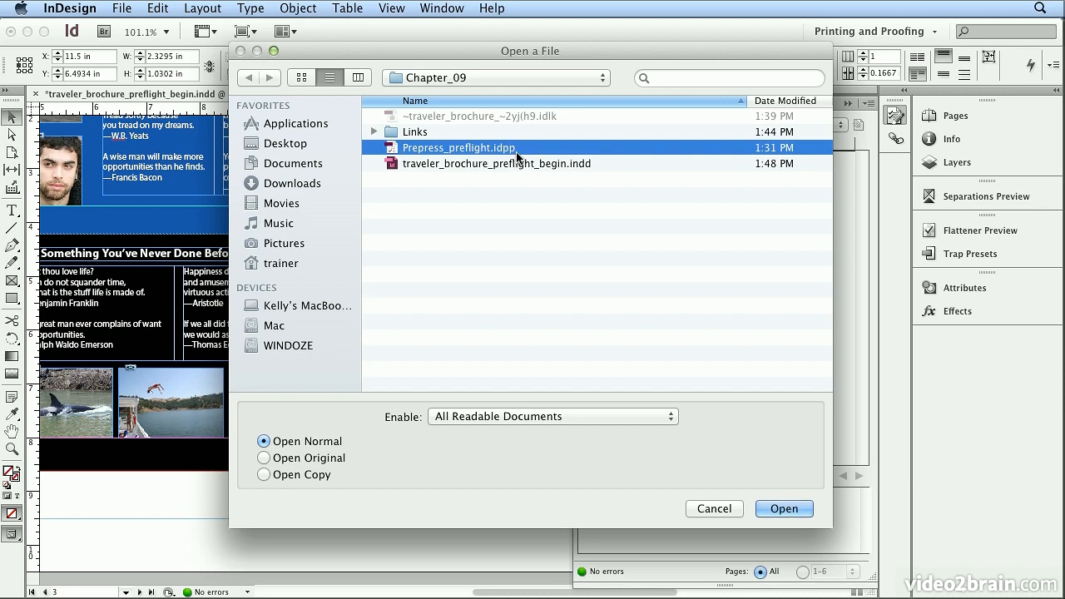
{"action": "left_click", "coordinate": [782, 509]}
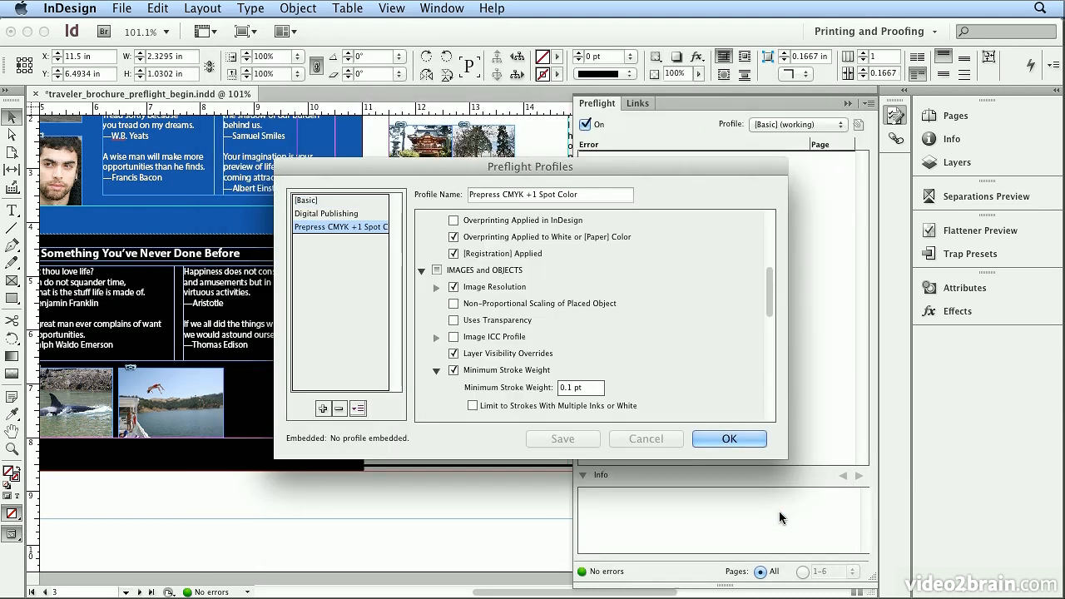
Examine the loaded profile's rules for links, spot colors and image resolution
{"action": "left_click_drag", "start_coordinate": [770, 305], "coordinate": [770, 243]}
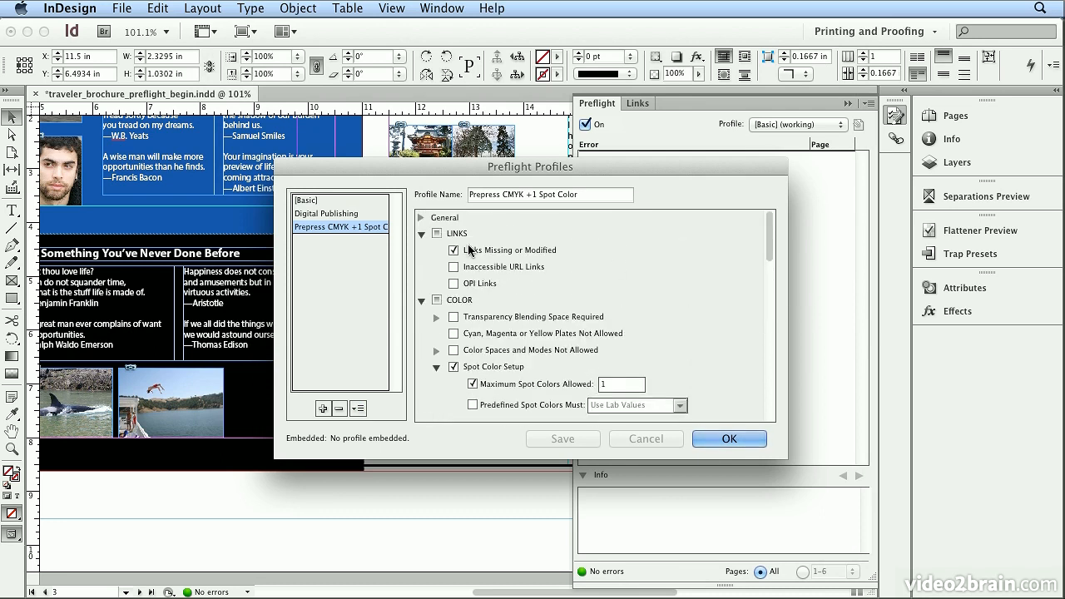
{"action": "left_click", "coordinate": [419, 235]}
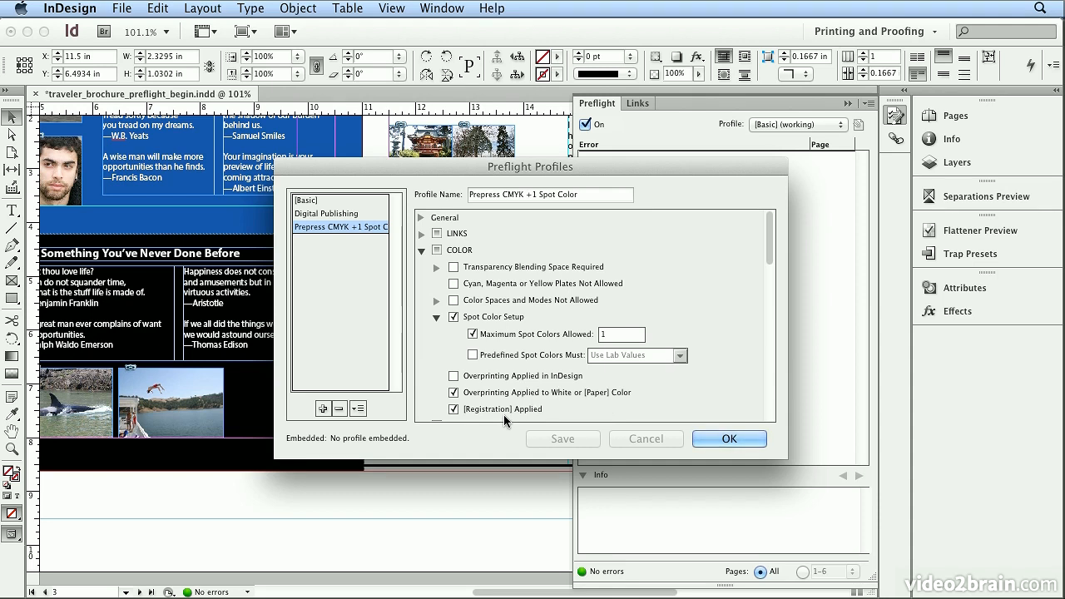
{"action": "left_click", "coordinate": [436, 318]}
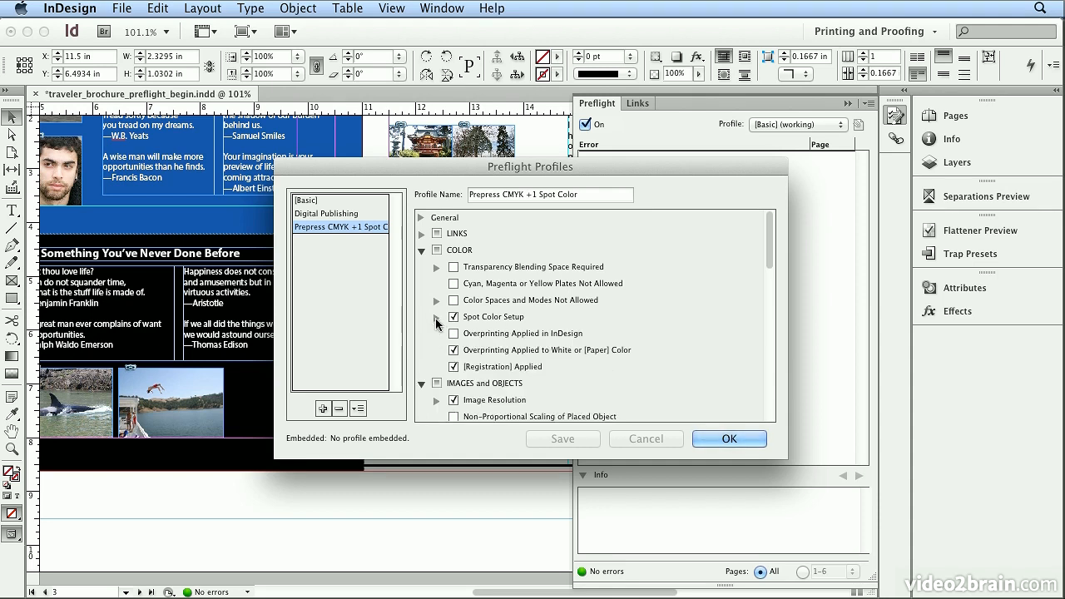
{"action": "left_click", "coordinate": [421, 250]}
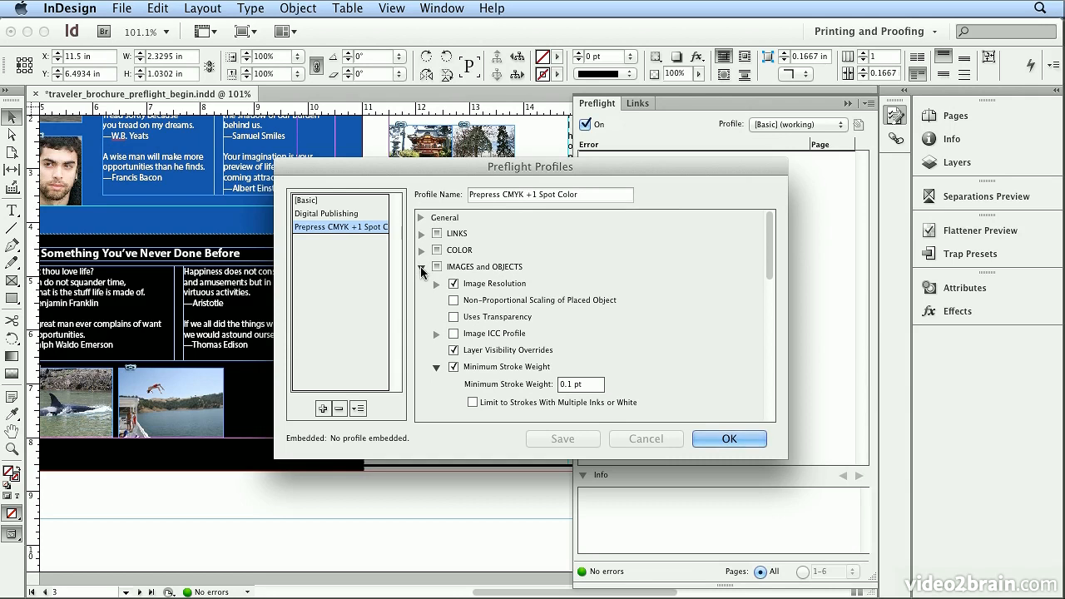
{"action": "left_click", "coordinate": [436, 283]}
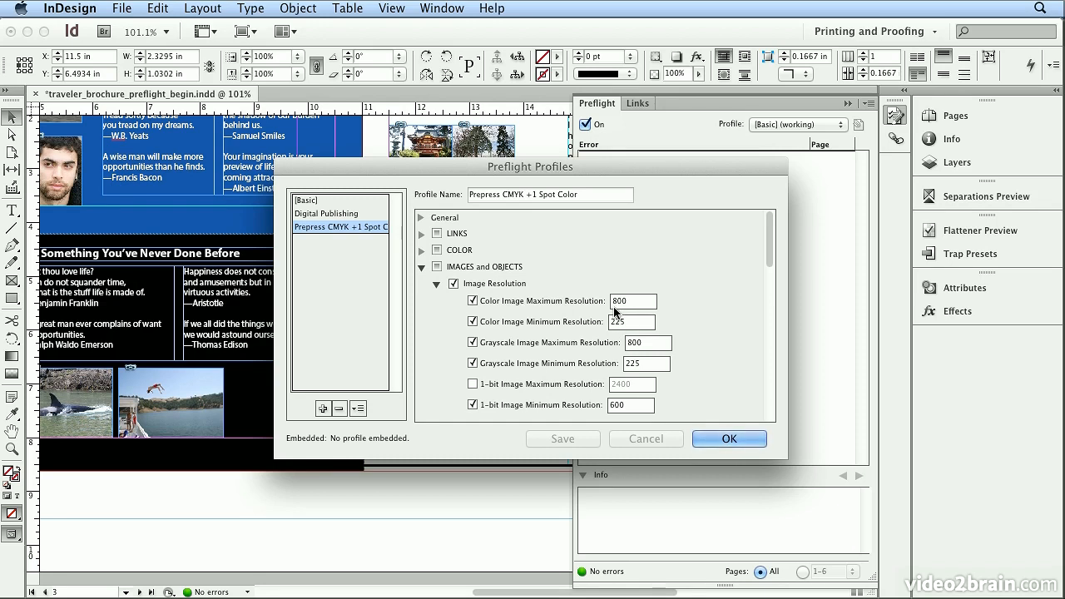
Review the loaded profile's text rules on font types and minimum type size and its document rules, and accept the profiles
{"action": "left_click", "coordinate": [421, 267]}
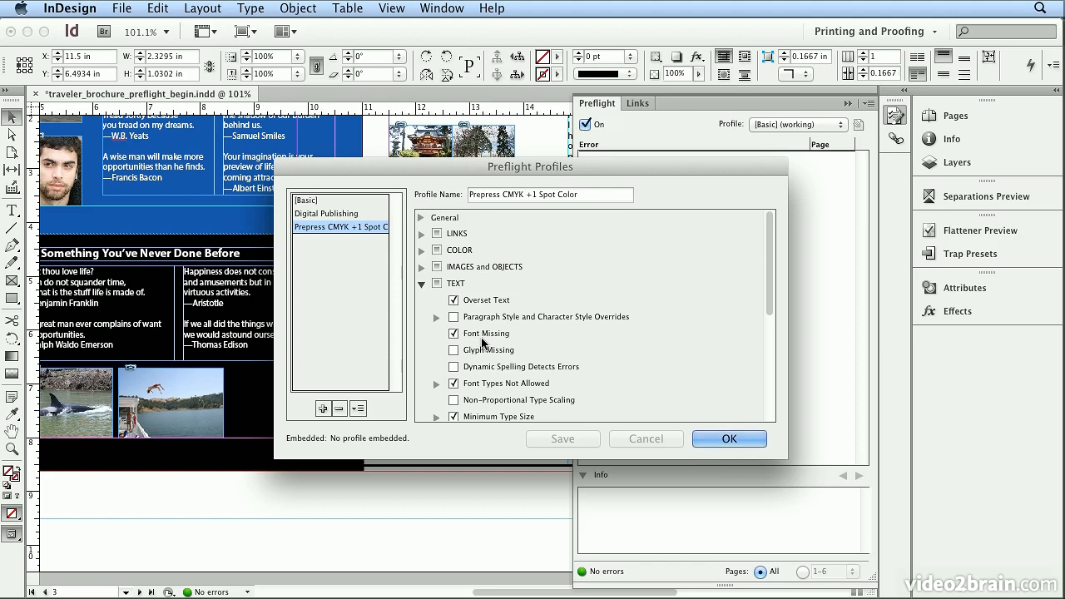
{"action": "left_click", "coordinate": [436, 383]}
{"action": "left_click_drag", "start_coordinate": [773, 287], "coordinate": [767, 323]}
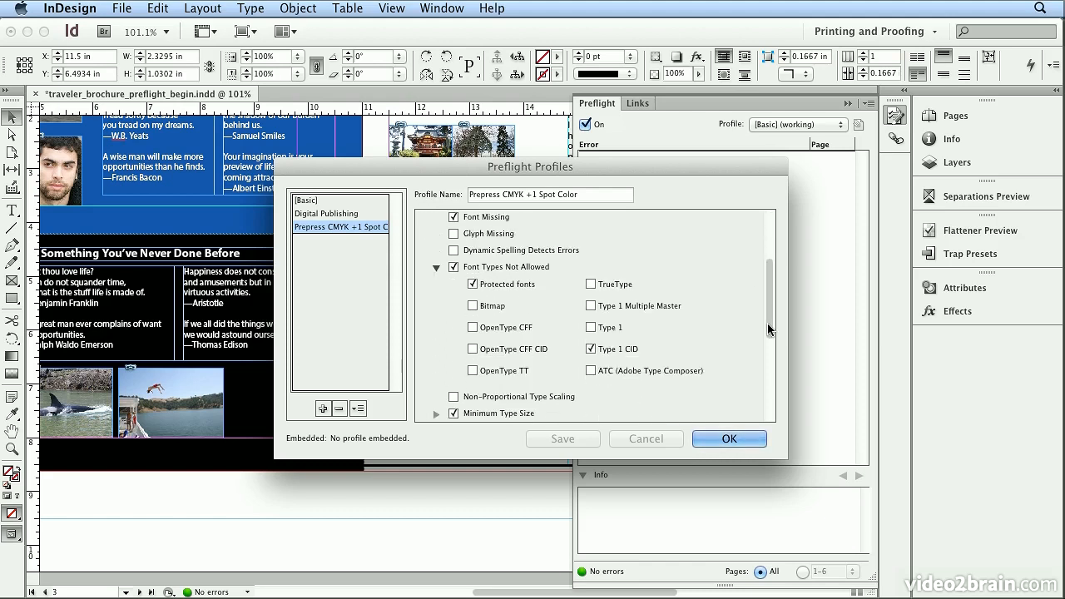
{"action": "left_click", "coordinate": [435, 267]}
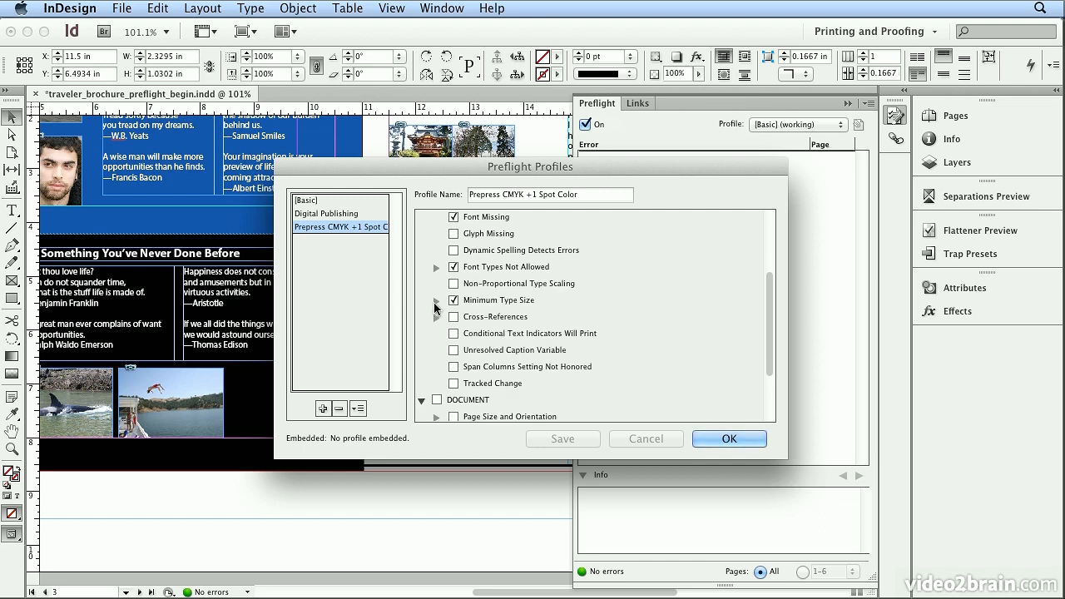
{"action": "left_click", "coordinate": [436, 301]}
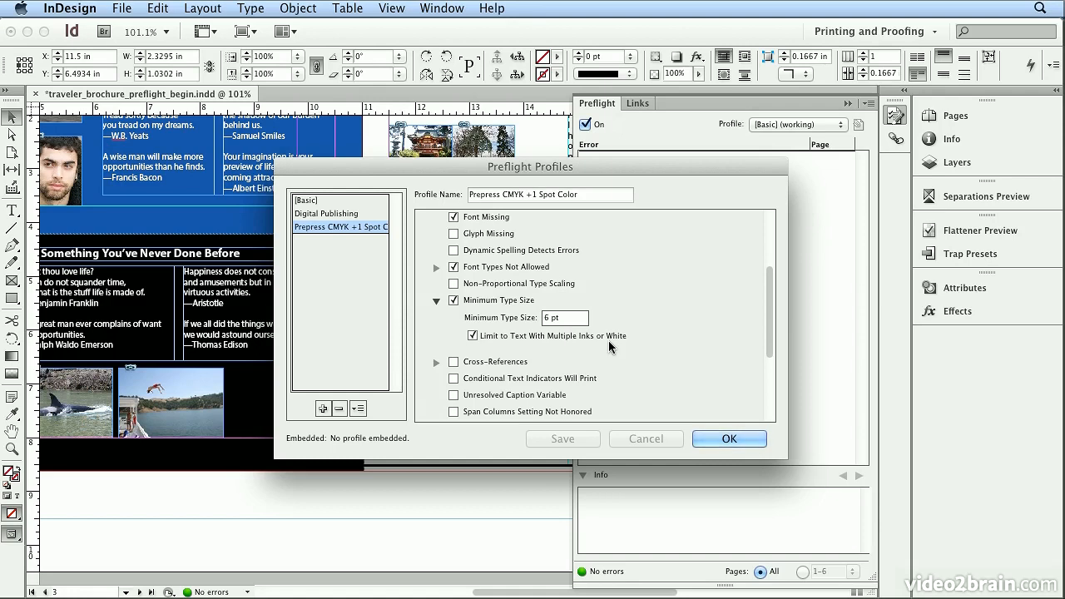
{"action": "left_click", "coordinate": [436, 300]}
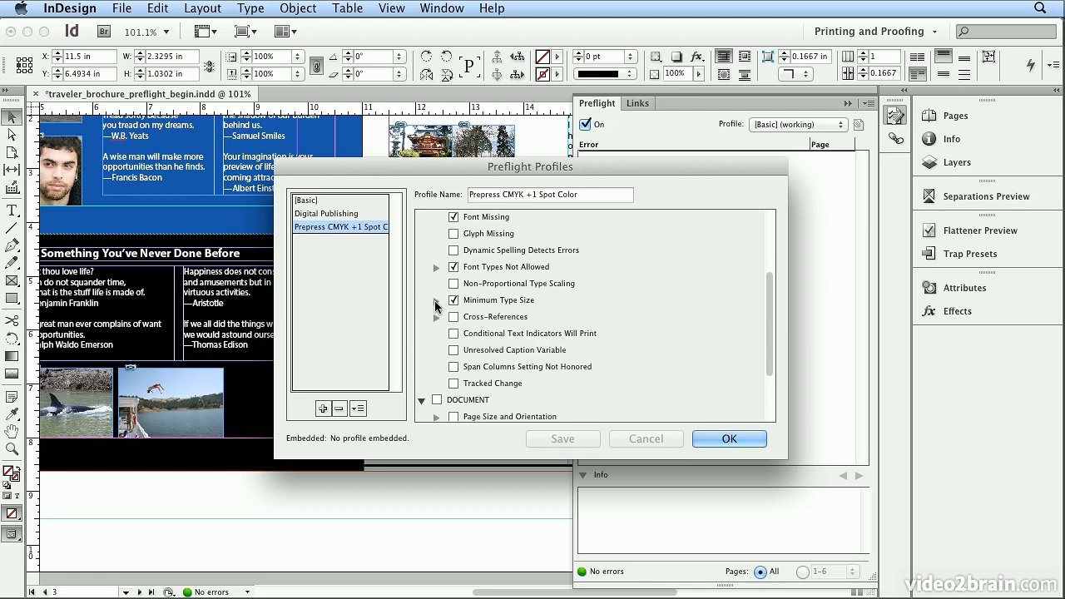
{"action": "left_click_drag", "start_coordinate": [772, 340], "coordinate": [776, 256]}
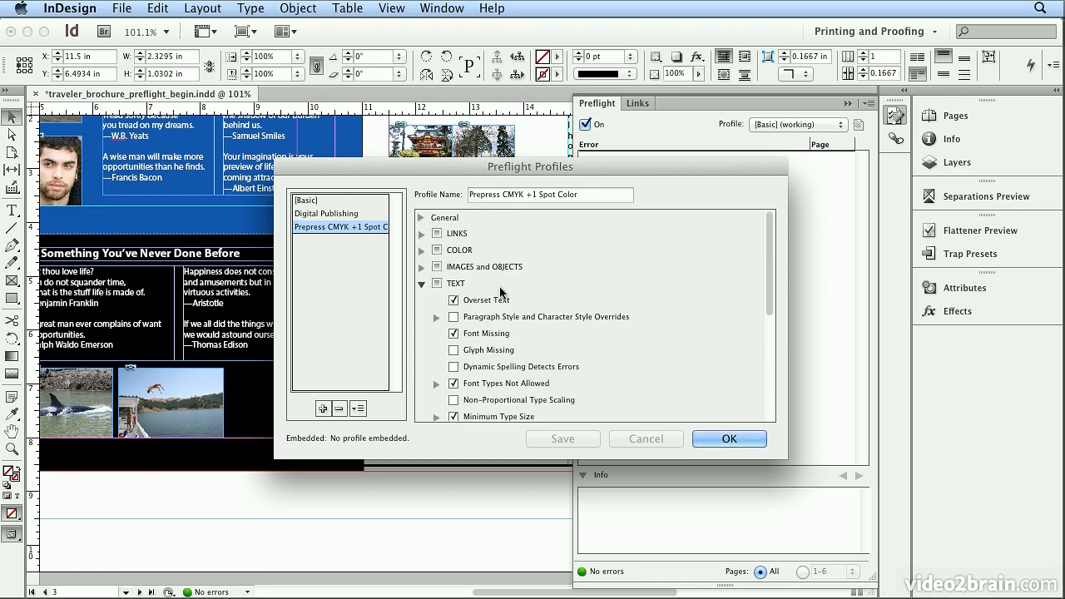
{"action": "left_click", "coordinate": [421, 284]}
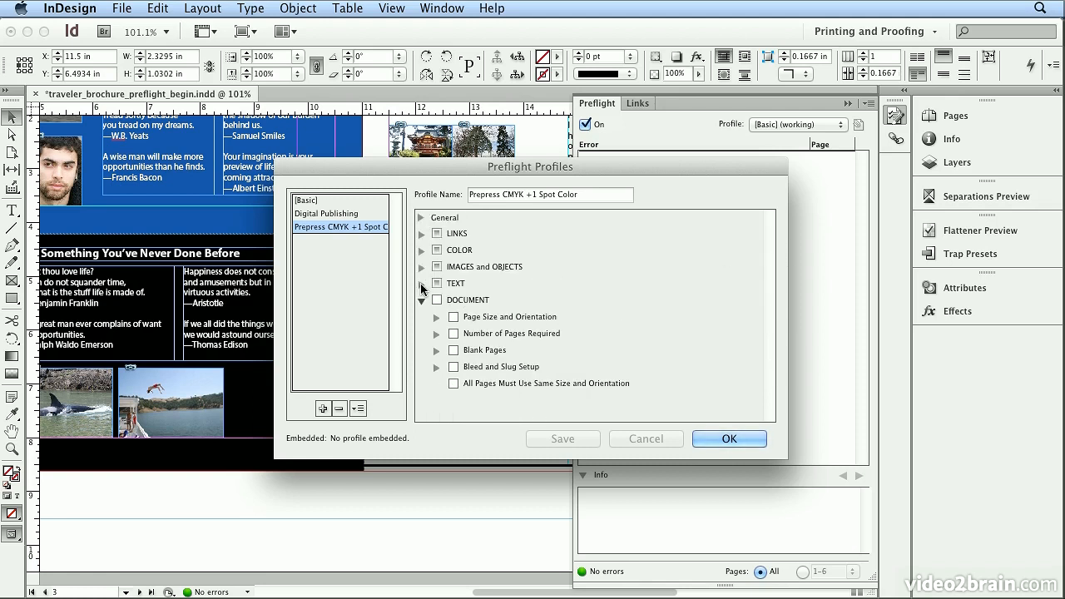
{"action": "left_click", "coordinate": [422, 300]}
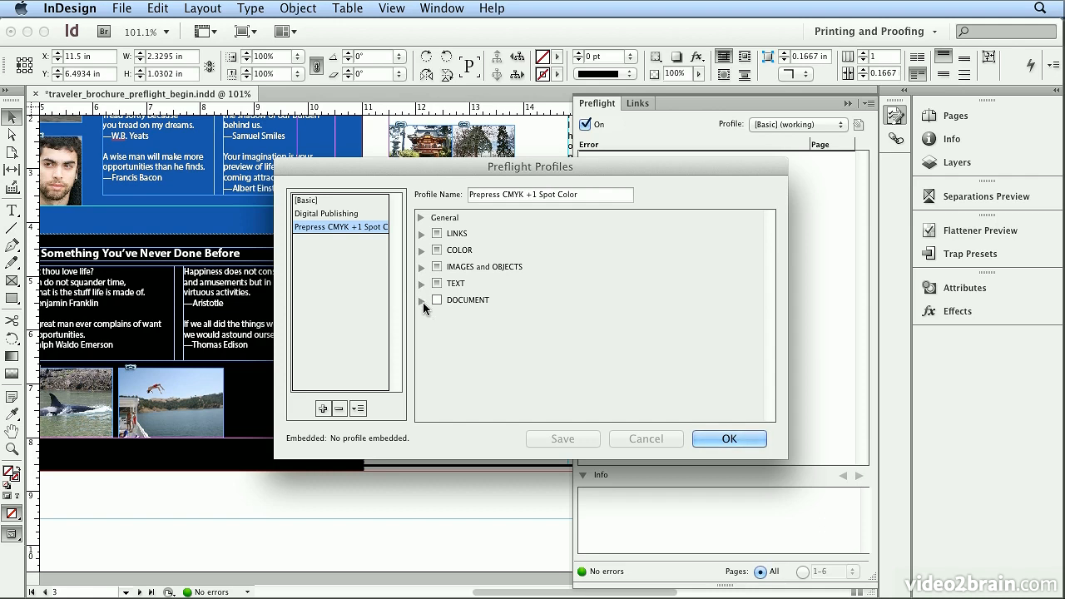
{"action": "left_click", "coordinate": [715, 441]}
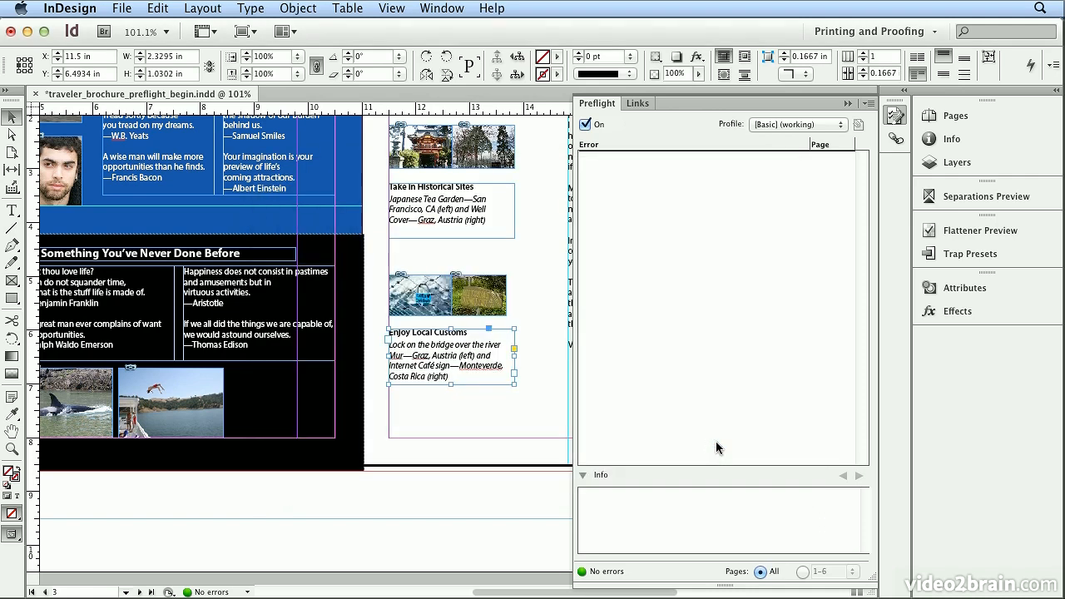
Set the active preflight profile to Prepress CMYK +1 Spot Color and embed it in the document
{"action": "left_click", "coordinate": [780, 126]}
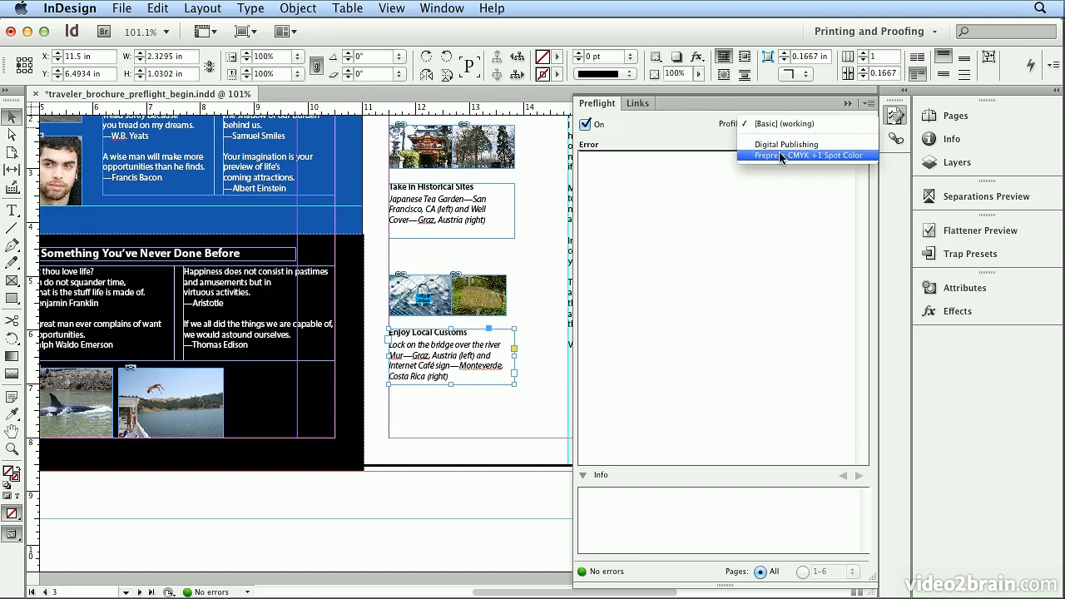
{"action": "left_click", "coordinate": [780, 156]}
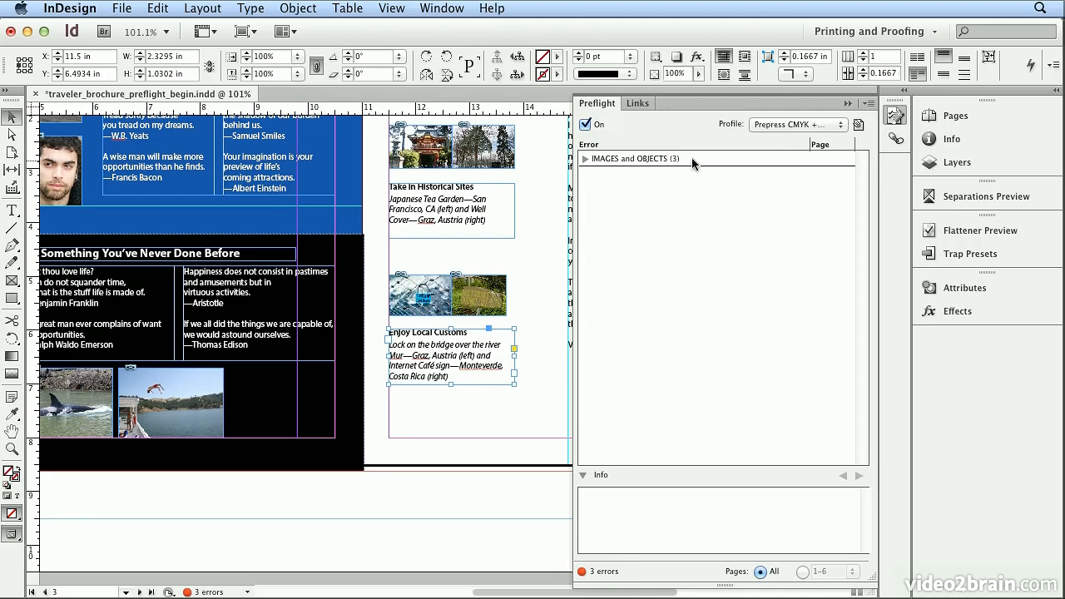
{"action": "left_click", "coordinate": [859, 128]}
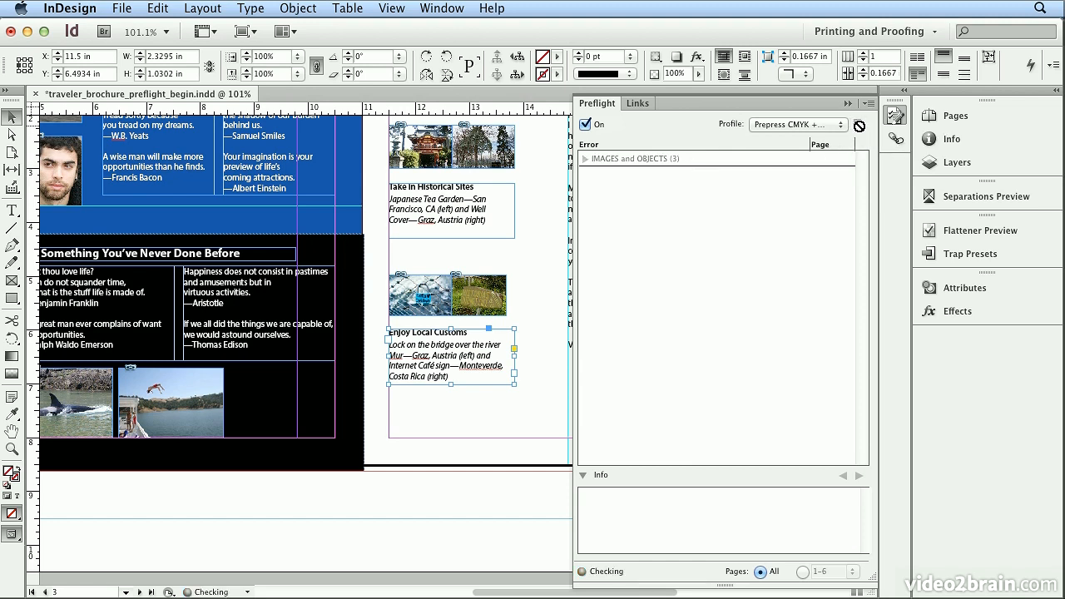
Examine the image resolution errors reported for blue_lock_begin.jpg and costa_rica_sign.psd on page 3
{"action": "left_click", "coordinate": [586, 160]}
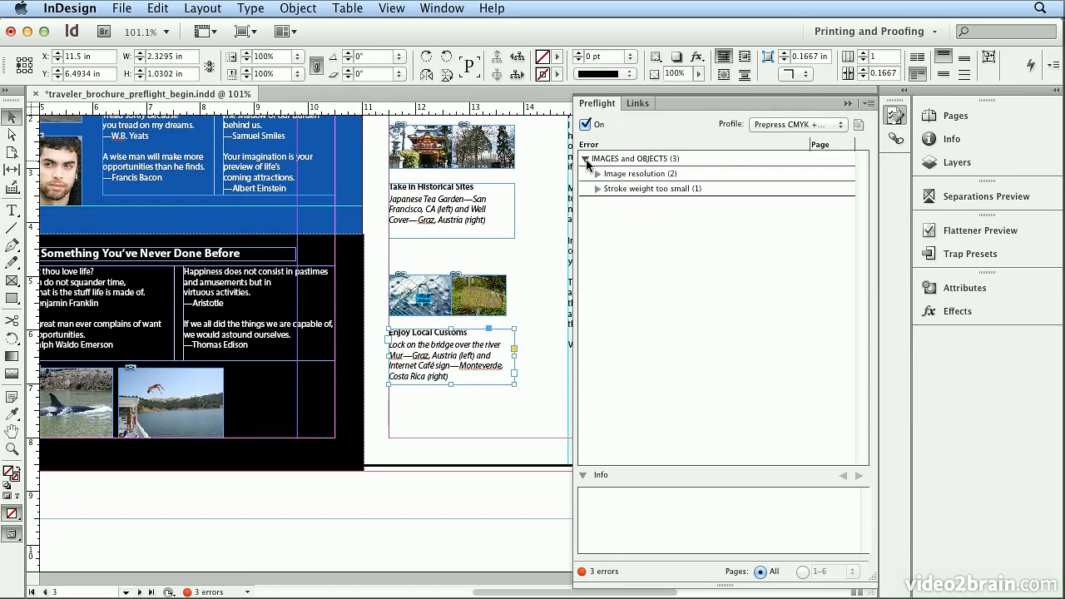
{"action": "left_click", "coordinate": [597, 174]}
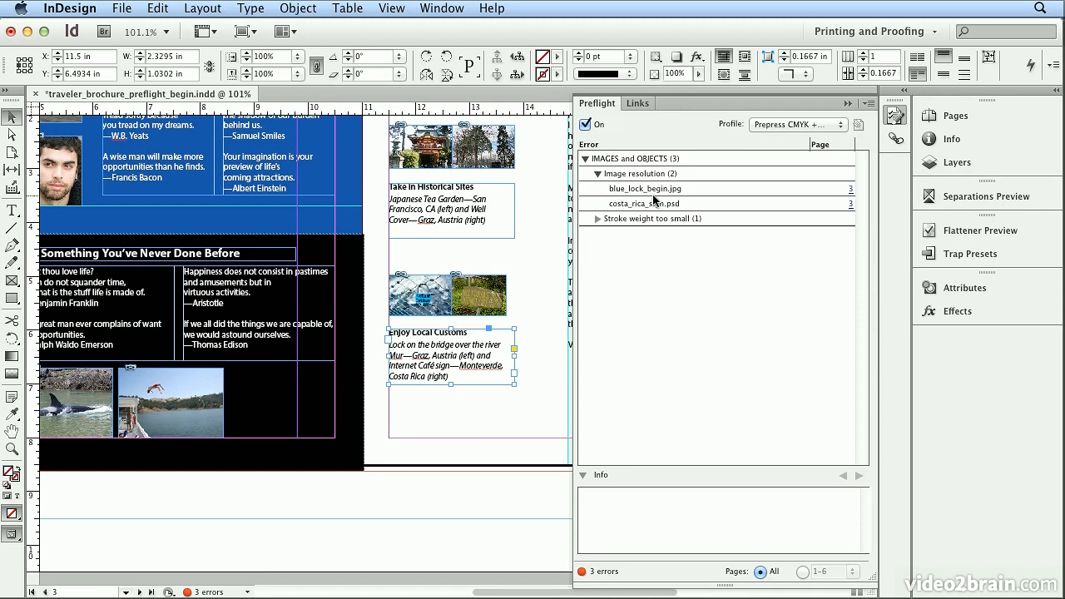
{"action": "left_click", "coordinate": [850, 188]}
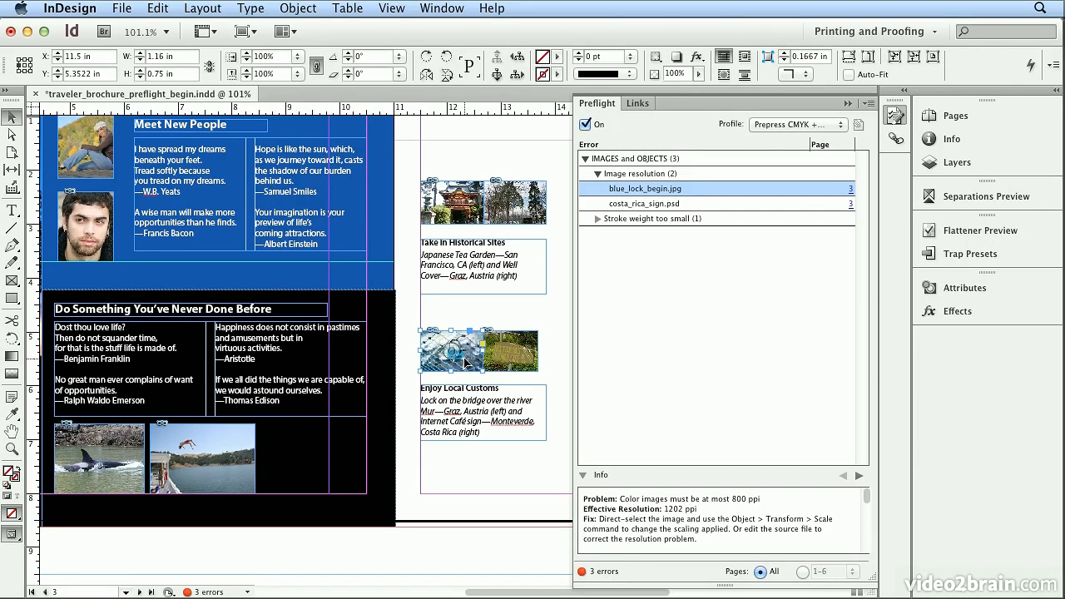
{"action": "left_click", "coordinate": [850, 204]}
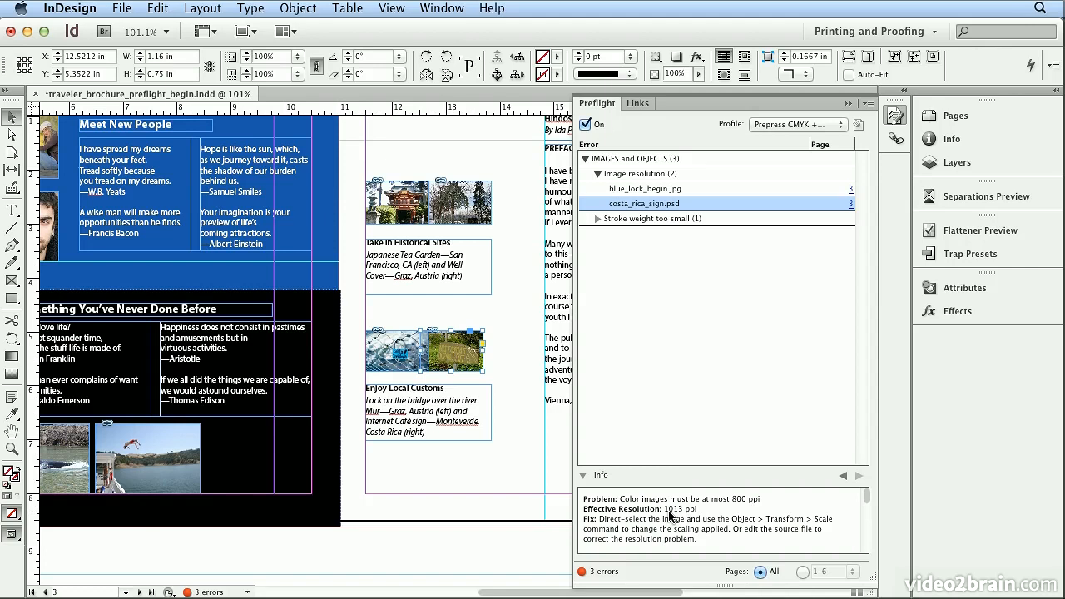
Locate the line reported for its too small stroke weight and set its stroke to 0.1 pt
{"action": "left_click", "coordinate": [596, 219]}
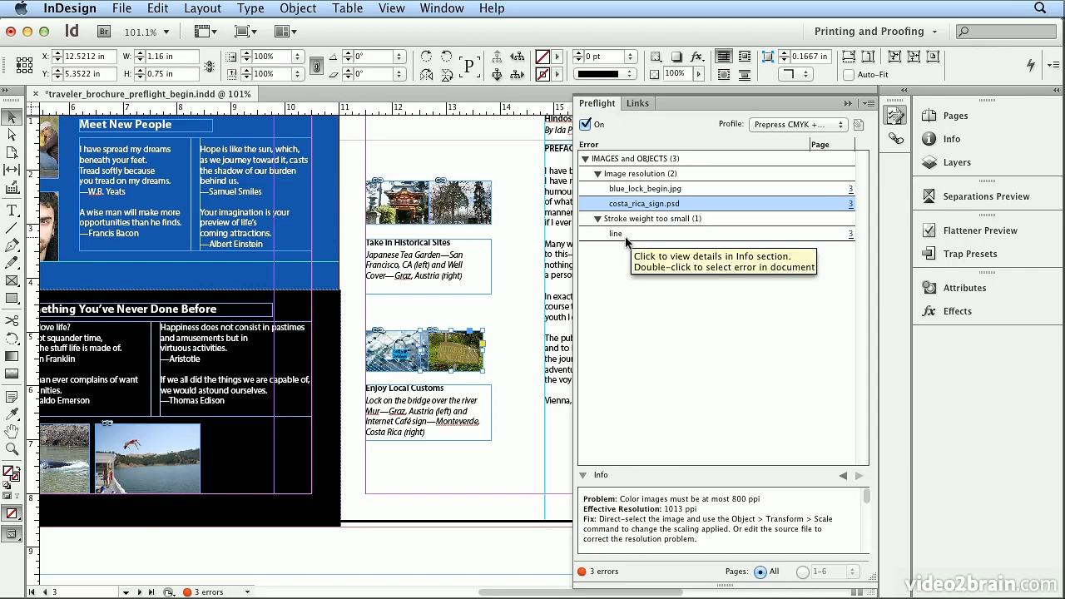
{"action": "left_click", "coordinate": [850, 234]}
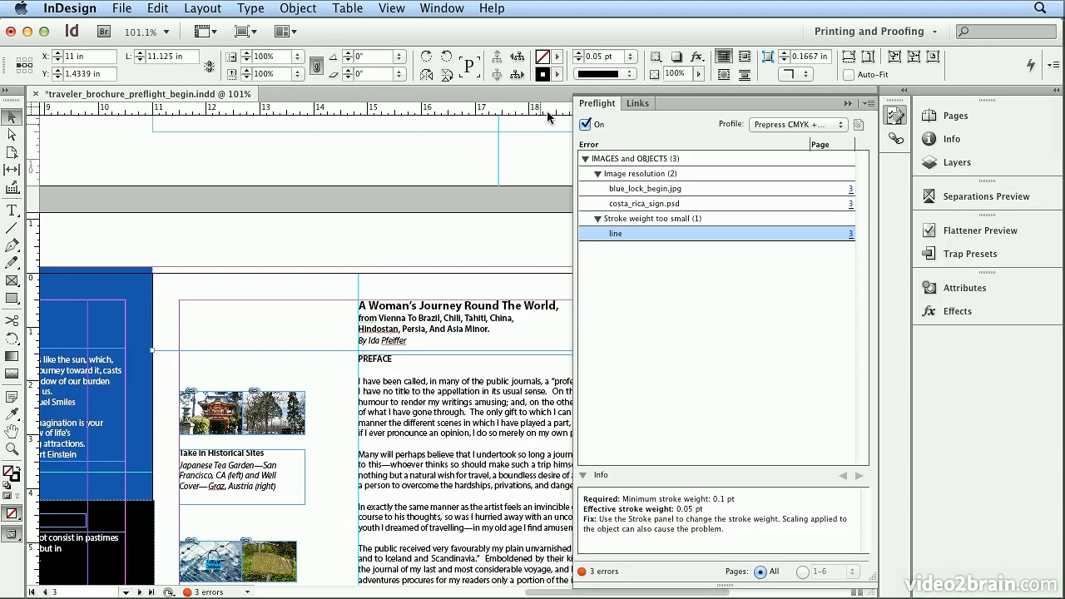
{"action": "double_click", "coordinate": [597, 55]}
{"action": "type", "text": ".1"}
{"action": "key", "text": "Return"}
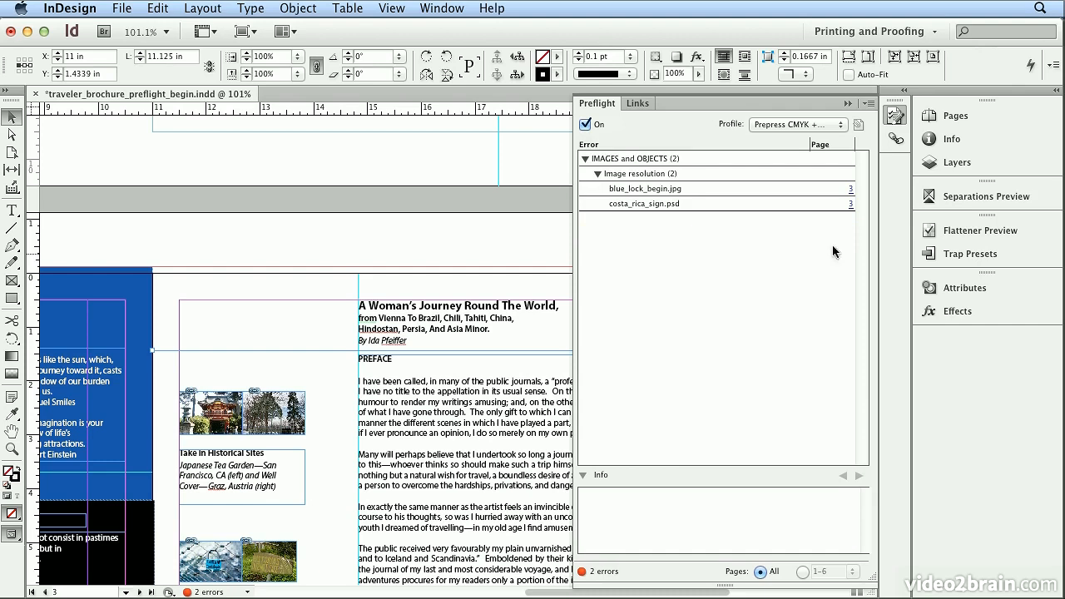
Go to page 1 of the brochure and fit the cover in the window
{"action": "left_click", "coordinate": [955, 116]}
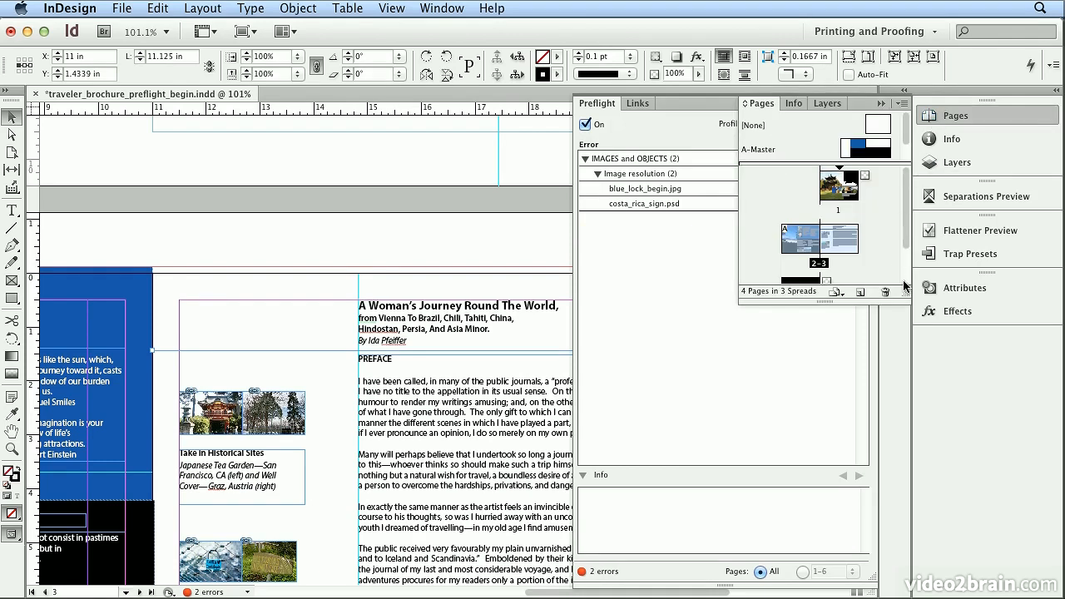
{"action": "left_click", "coordinate": [930, 116]}
{"action": "left_click", "coordinate": [903, 119]}
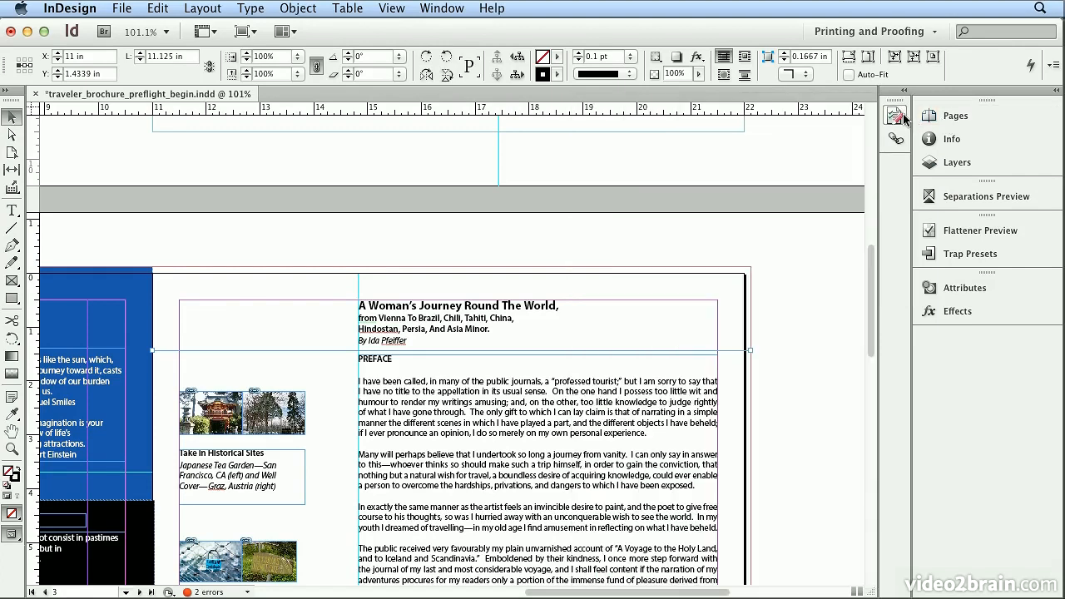
{"action": "left_click", "coordinate": [987, 115]}
{"action": "double_click", "coordinate": [846, 193]}
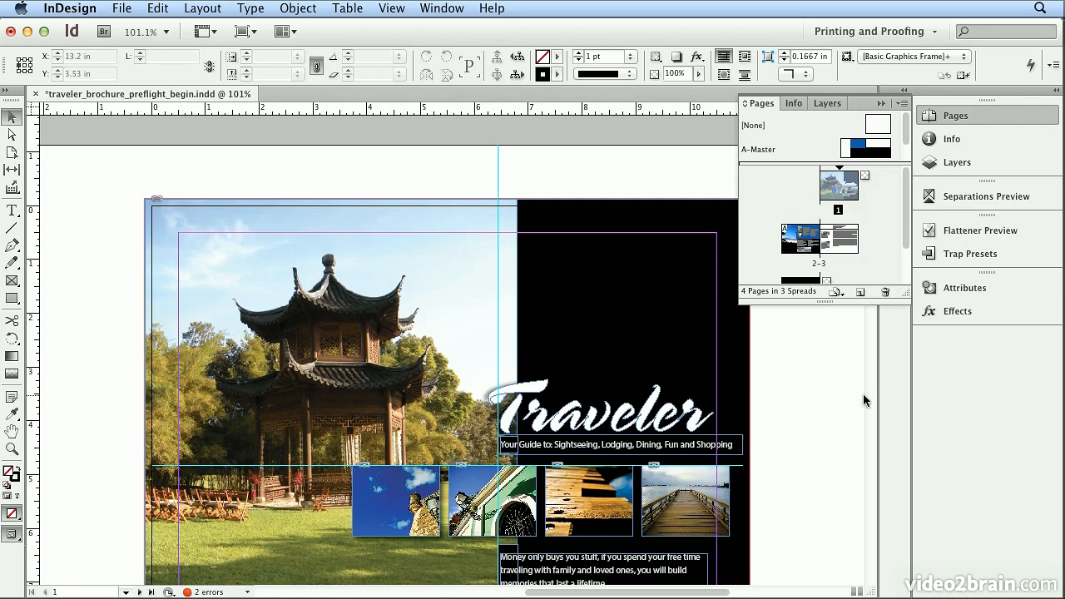
{"action": "key", "text": "super+0"}
Save the document under the new name traveler_brochure_preflight_end.indd in the Chapter_09 folder
{"action": "left_click", "coordinate": [122, 8]}
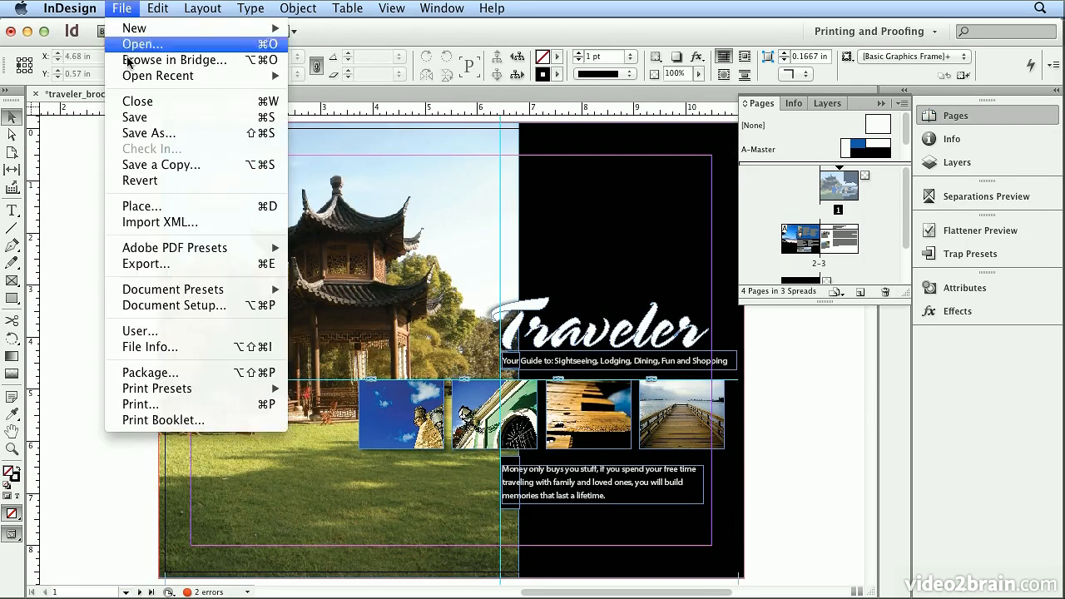
{"action": "left_click", "coordinate": [148, 134]}
{"action": "left_click", "coordinate": [577, 101]}
{"action": "double_click", "coordinate": [576, 100]}
{"action": "type", "text": "end"}
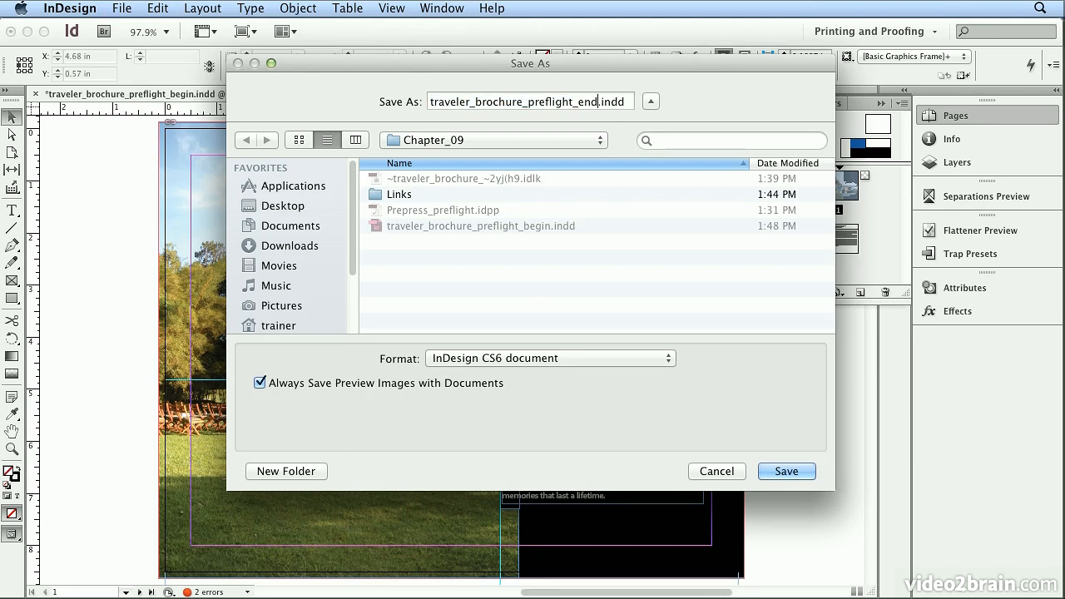
{"action": "left_click", "coordinate": [777, 472]}
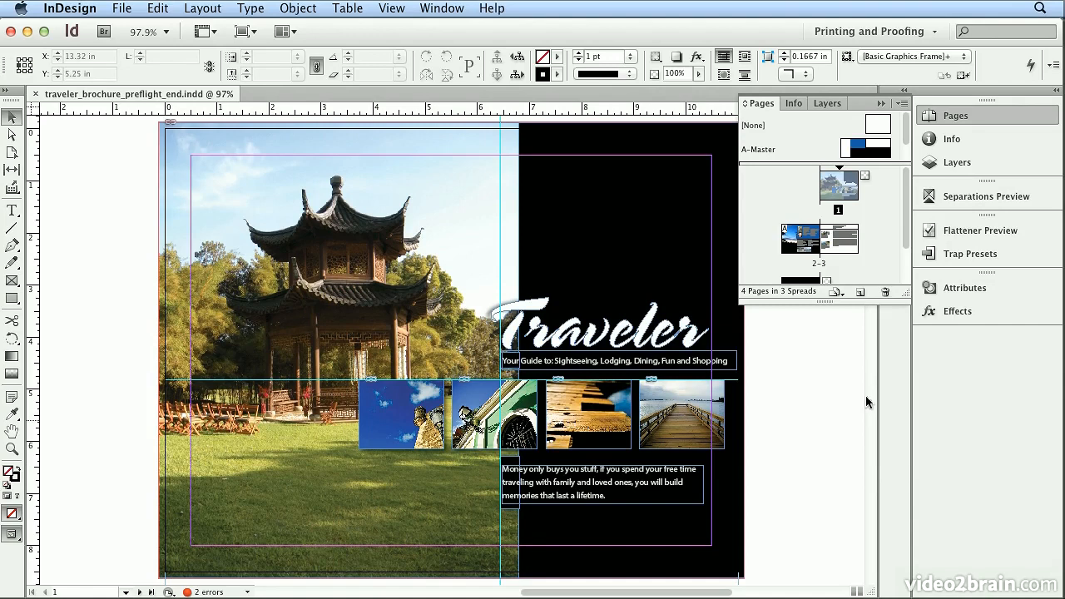
Start packaging the document and review its summary, fonts, links and images, colors and inks, and print settings
{"action": "left_click", "coordinate": [122, 8]}
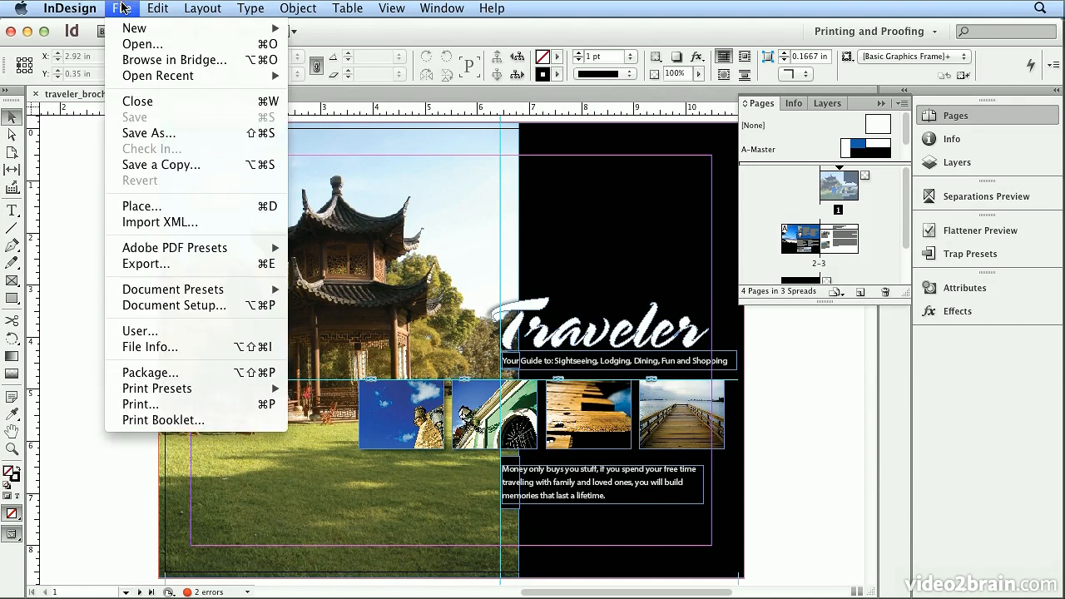
{"action": "left_click", "coordinate": [202, 372]}
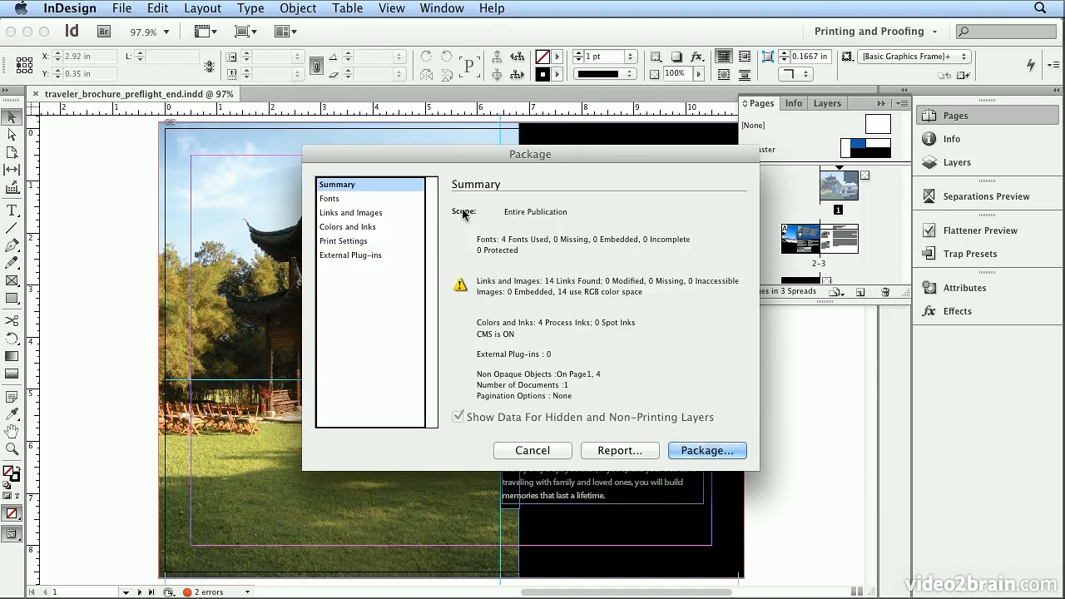
{"action": "left_click", "coordinate": [373, 200]}
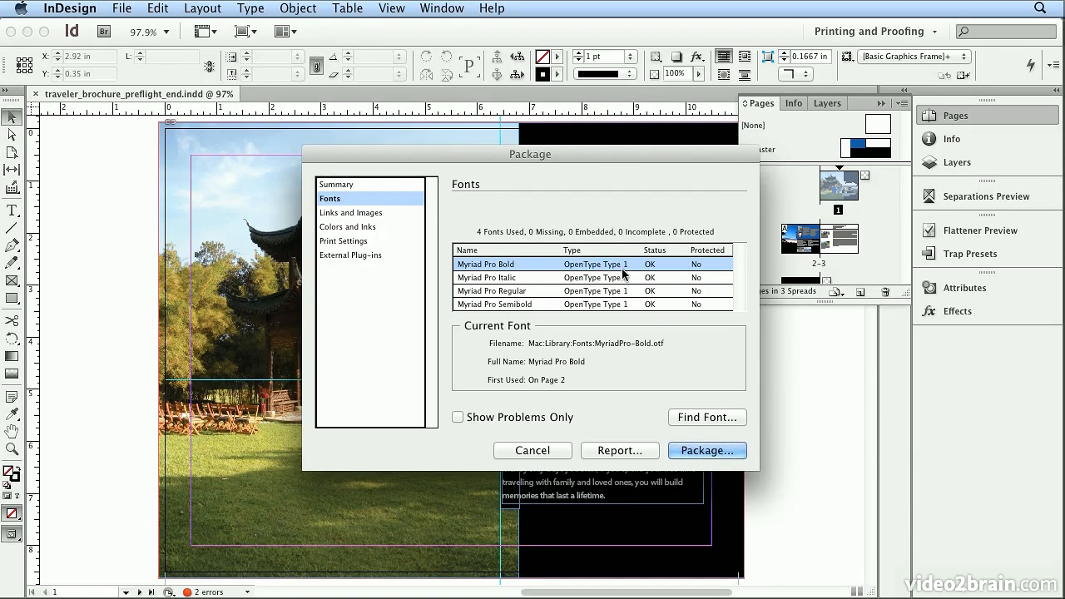
{"action": "left_click", "coordinate": [390, 212]}
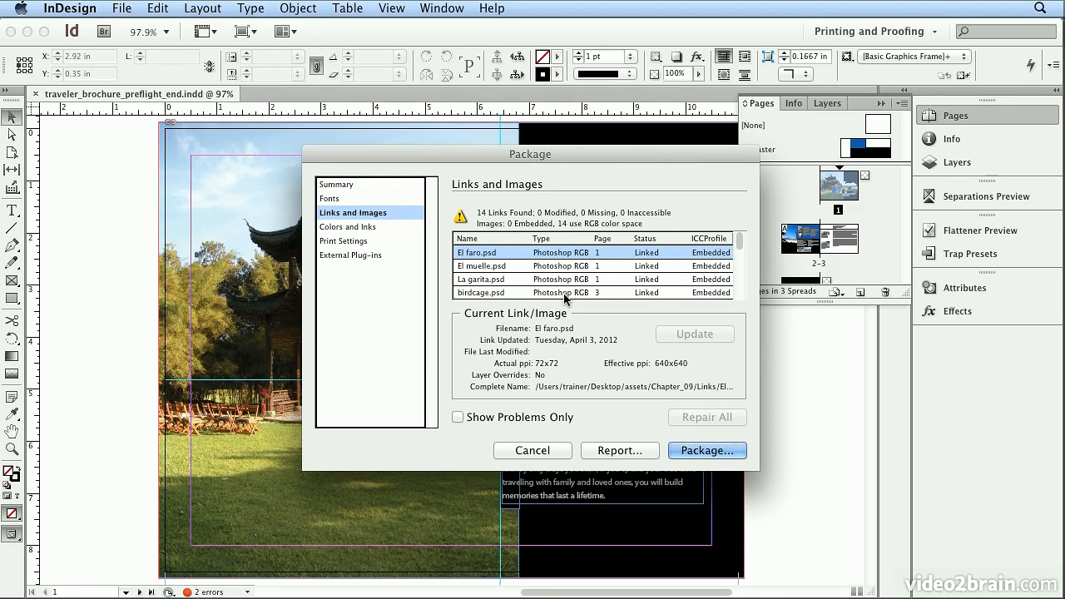
{"action": "mouse_move", "coordinate": [736, 250]}
{"action": "left_mouse_down"}
{"action": "mouse_move", "coordinate": [739, 298]}
{"action": "mouse_move", "coordinate": [738, 241]}
{"action": "left_mouse_up"}
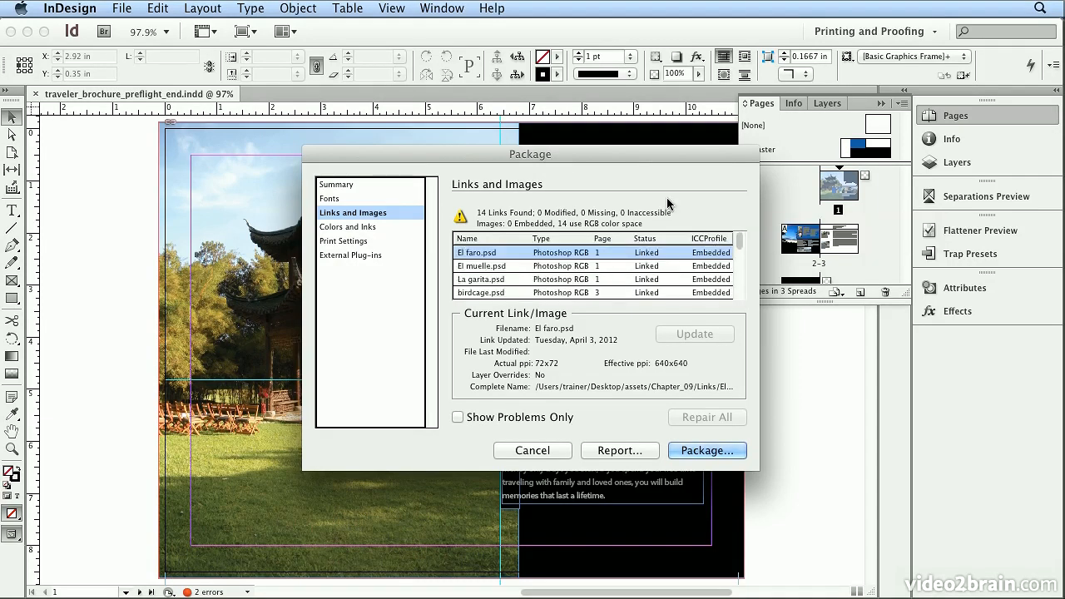
{"action": "left_click", "coordinate": [396, 227]}
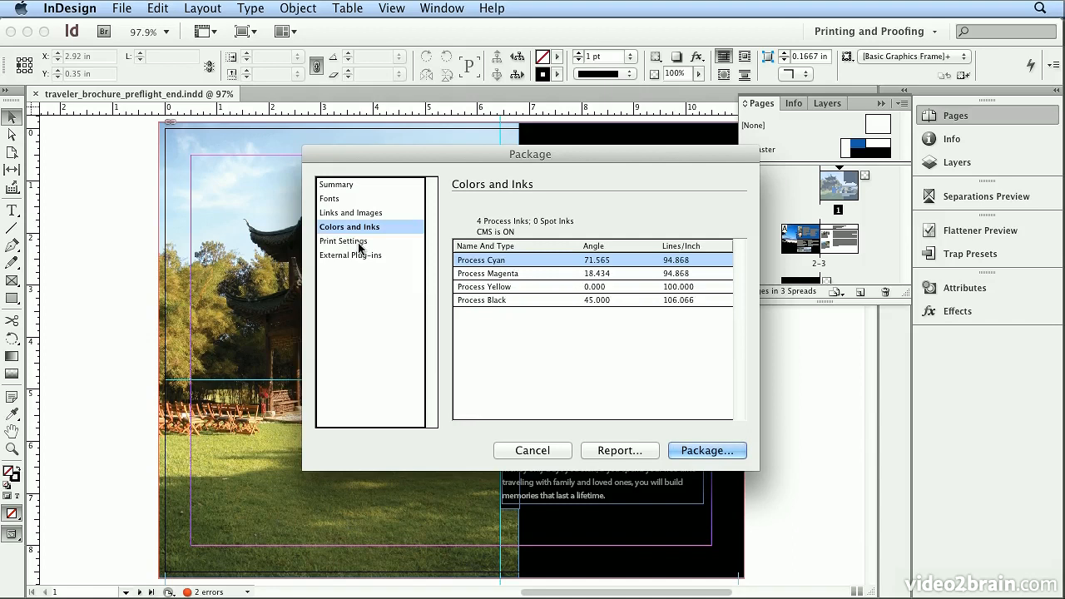
{"action": "left_click", "coordinate": [363, 241]}
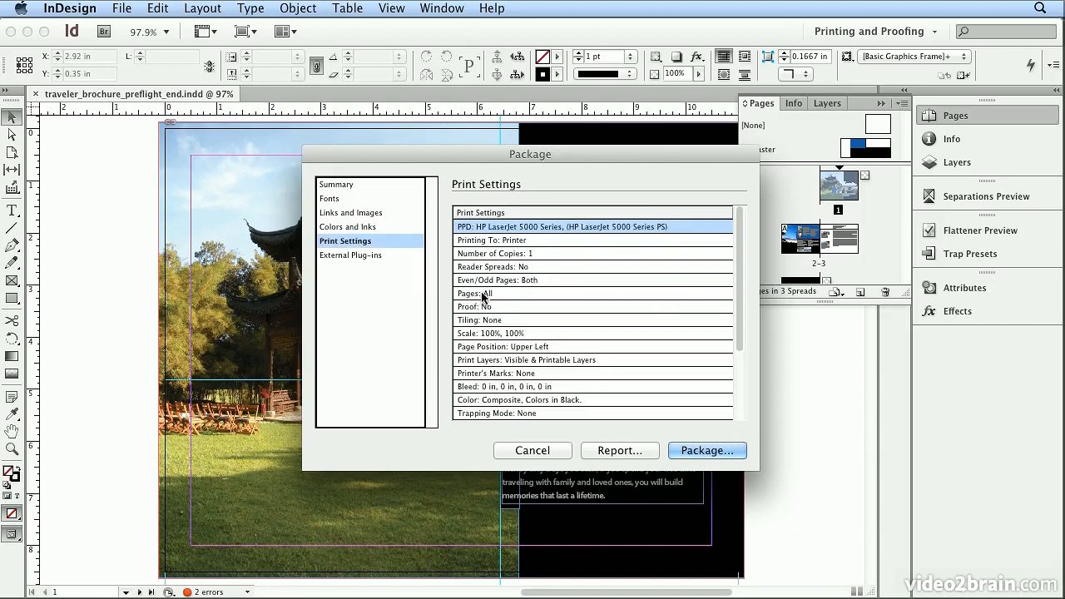
Proceed with the package and add the printing instruction "RGB to CMYK when you PDF" to Instructions.txt
{"action": "left_click", "coordinate": [706, 449]}
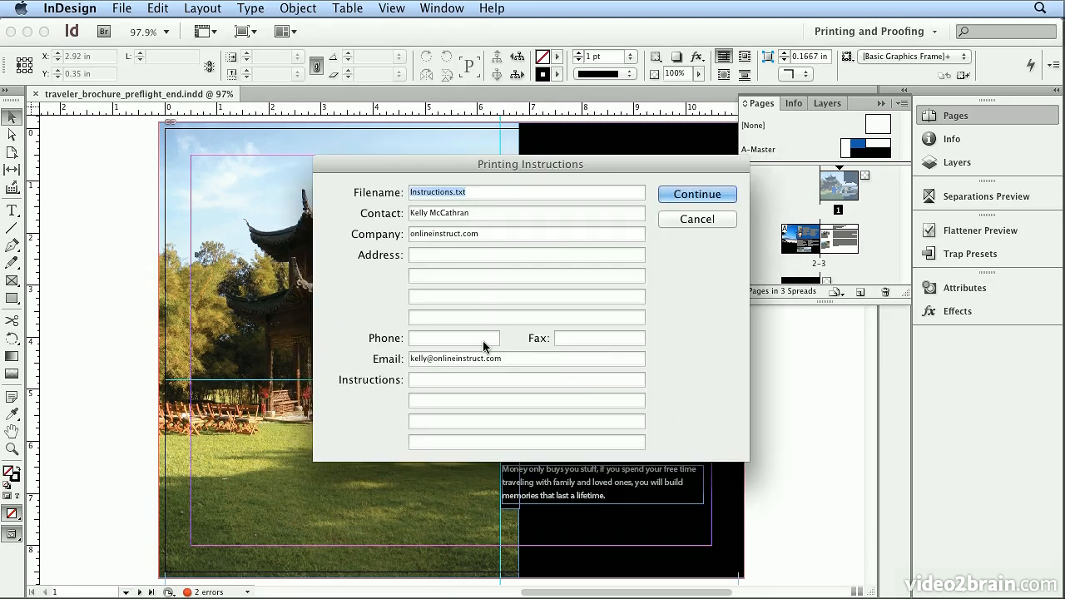
{"action": "left_click", "coordinate": [450, 212]}
{"action": "left_click", "coordinate": [597, 385]}
{"action": "type", "text": "RGB to"}
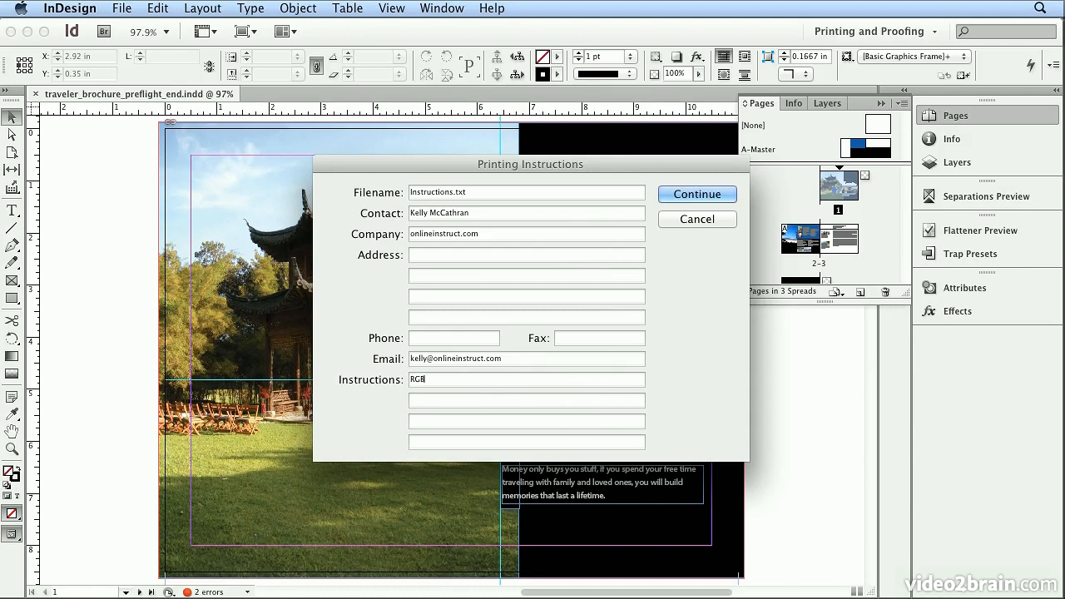
{"action": "type", "text": " CMK"}
{"action": "key", "text": "BackSpace"}
{"action": "key", "text": "BackSpace"}
{"action": "type", "text": "MYK when you PDF"}
{"action": "left_click", "coordinate": [697, 195]}
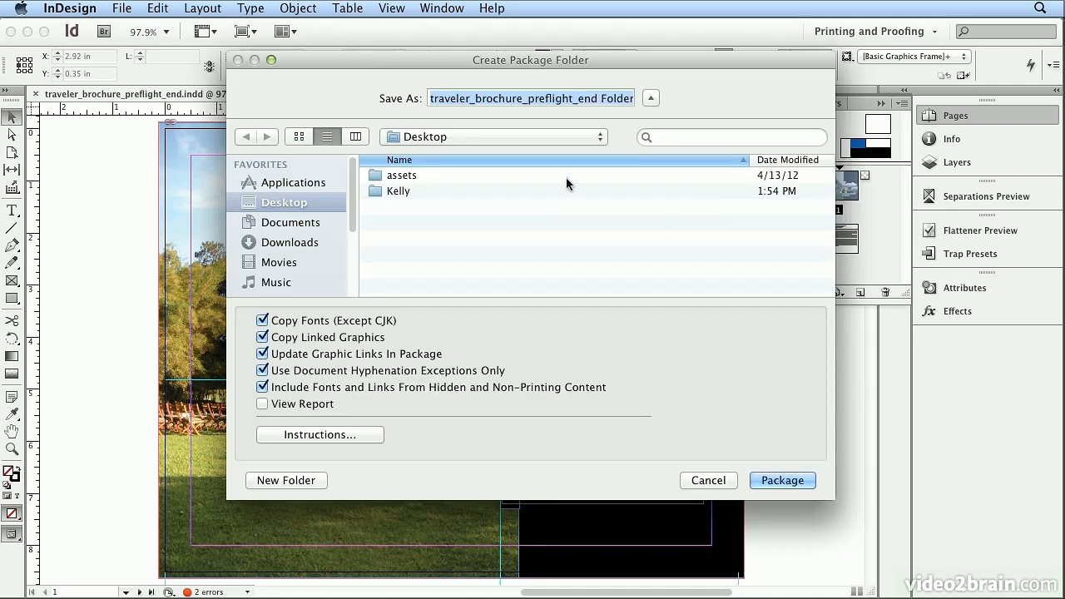
Create the package folder on the Desktop with the report set to open, and accept the font warning without showing it again
{"action": "left_click", "coordinate": [306, 403]}
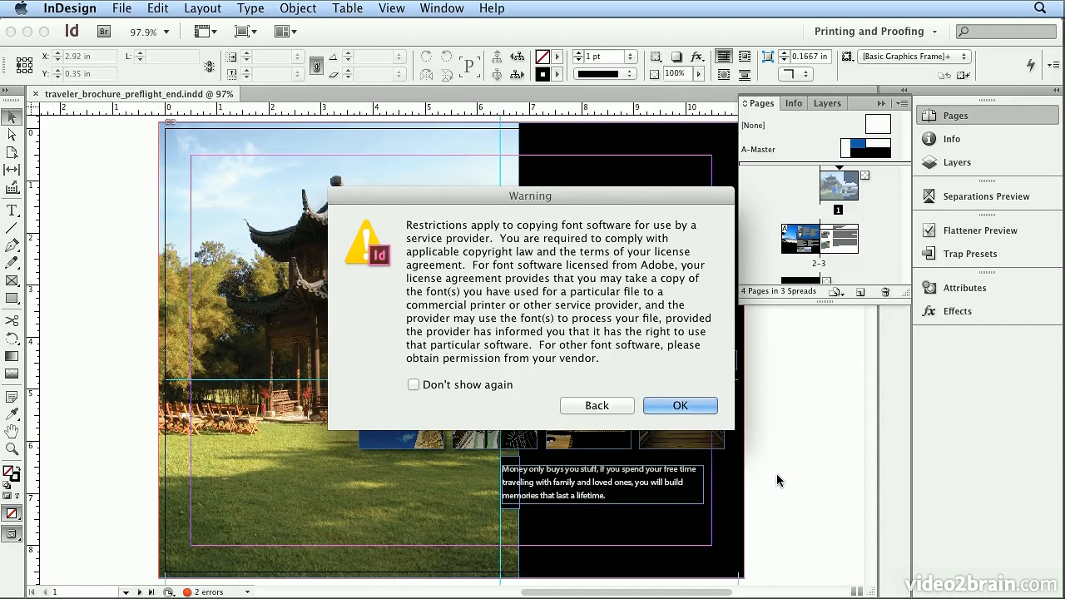
{"action": "left_click", "coordinate": [414, 385]}
{"action": "left_click", "coordinate": [653, 404]}
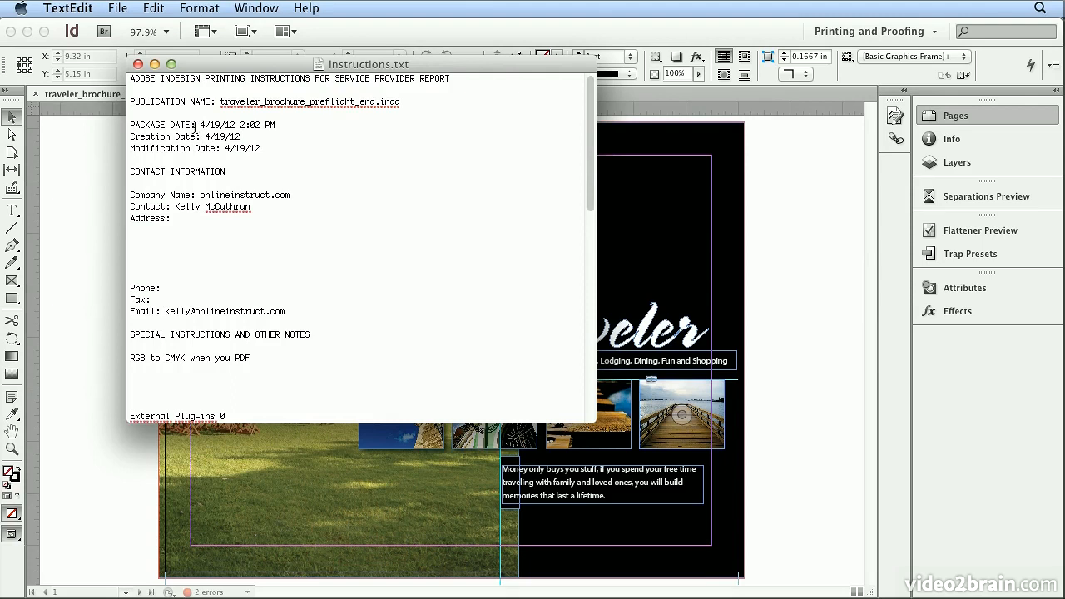
Review the Instructions.txt report's contact details, special instructions, packaged fonts, inks, print settings and file package list
{"action": "scroll", "coordinate": [599, 165], "scroll_direction": "down", "scroll_amount": 5}
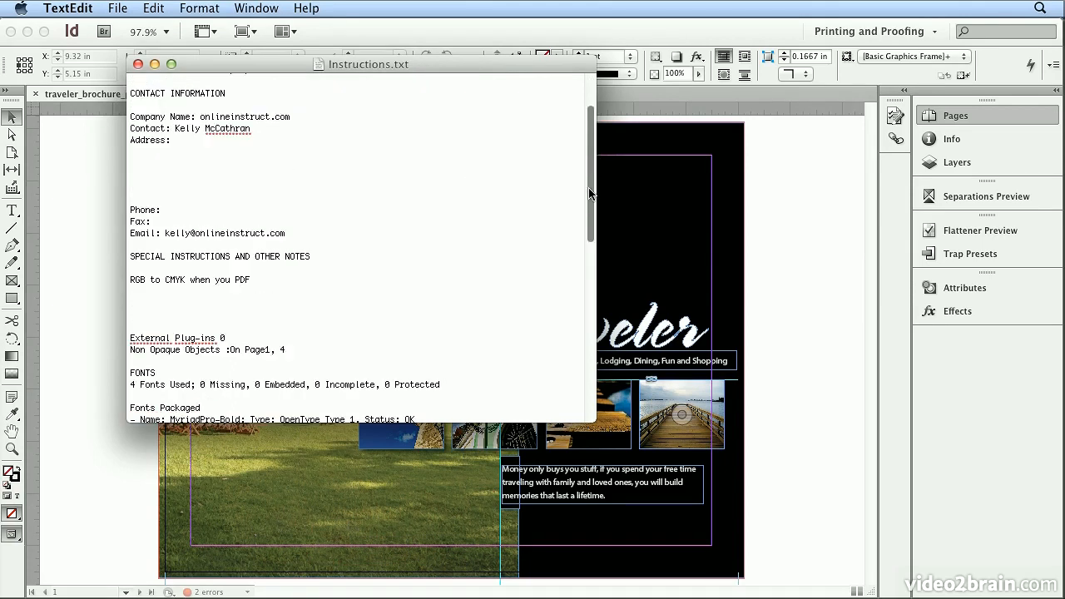
{"action": "left_click_drag", "start_coordinate": [154, 161], "coordinate": [242, 208]}
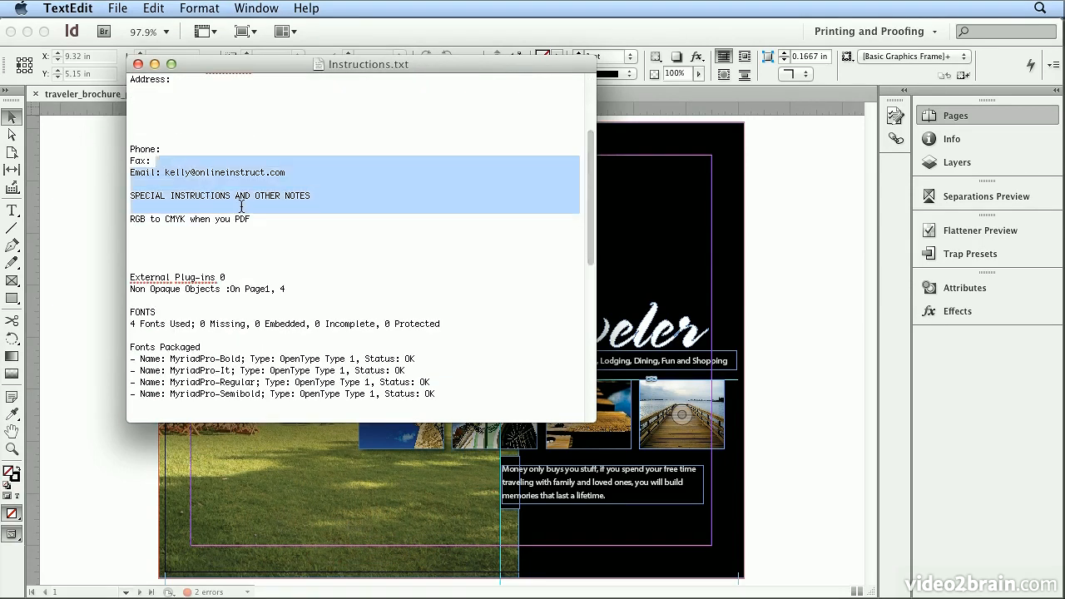
{"action": "left_click_drag", "start_coordinate": [174, 218], "coordinate": [209, 233]}
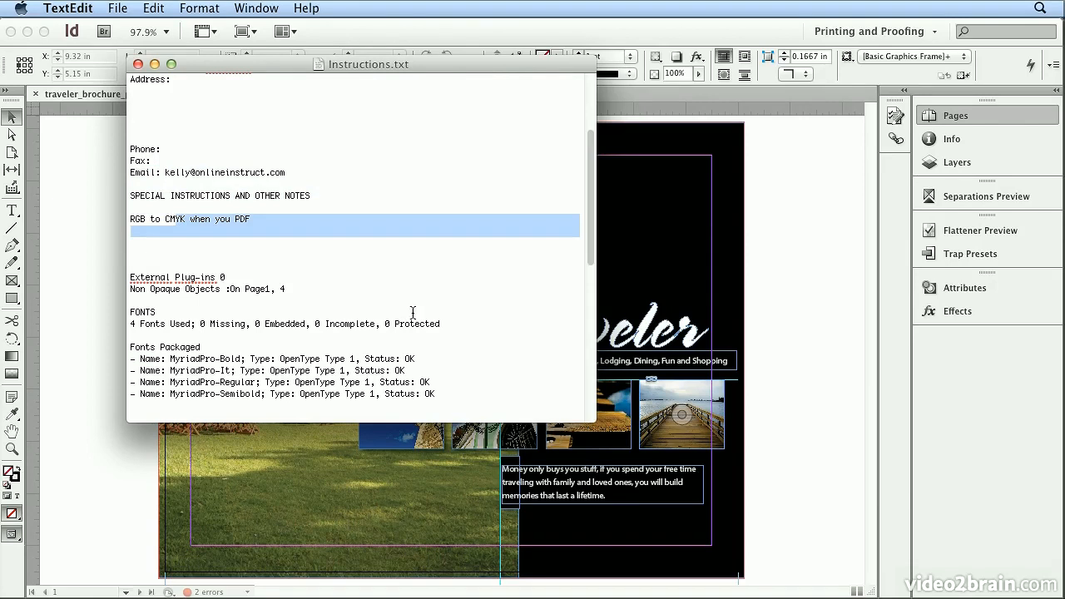
{"action": "left_click_drag", "start_coordinate": [130, 347], "coordinate": [396, 394]}
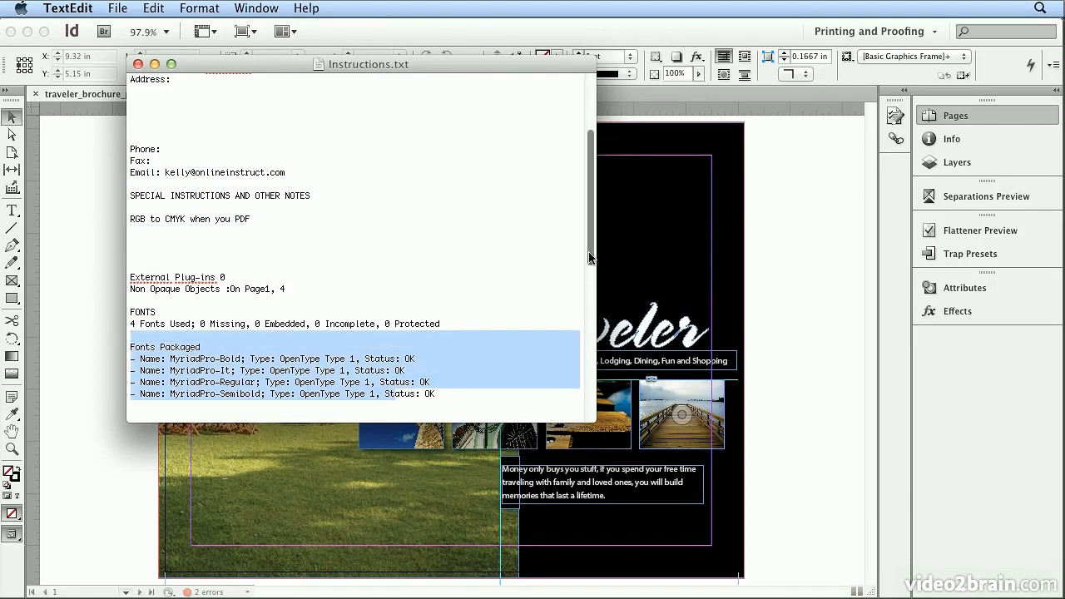
{"action": "scroll", "coordinate": [584, 294], "scroll_direction": "down", "scroll_amount": 3}
{"action": "scroll", "coordinate": [585, 307], "scroll_direction": "down", "scroll_amount": 5}
{"action": "left_click_drag", "start_coordinate": [321, 239], "coordinate": [367, 284]}
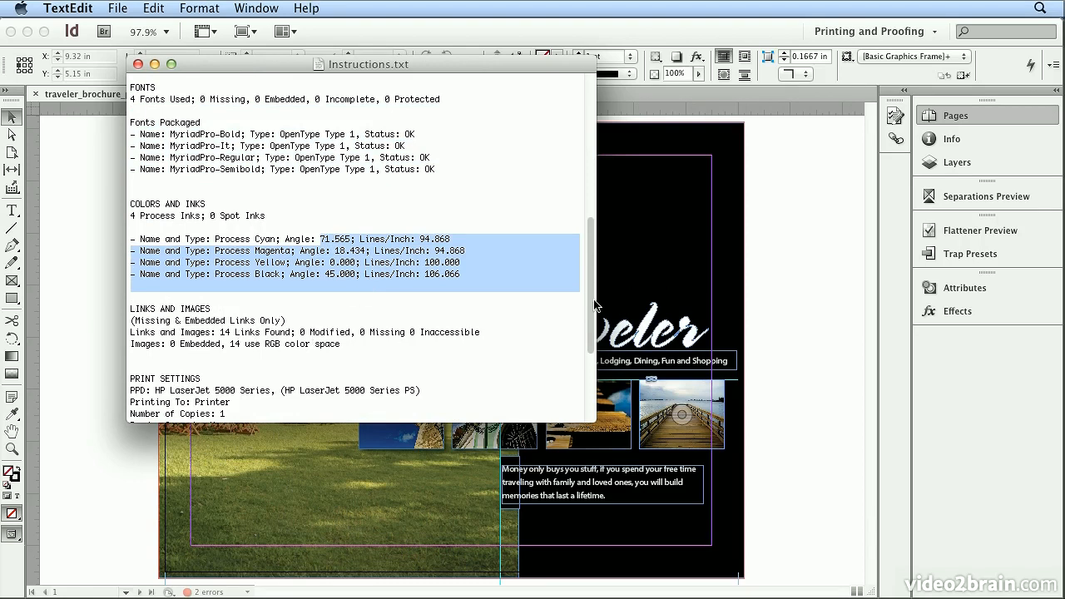
{"action": "left_click_drag", "start_coordinate": [590, 324], "coordinate": [584, 410]}
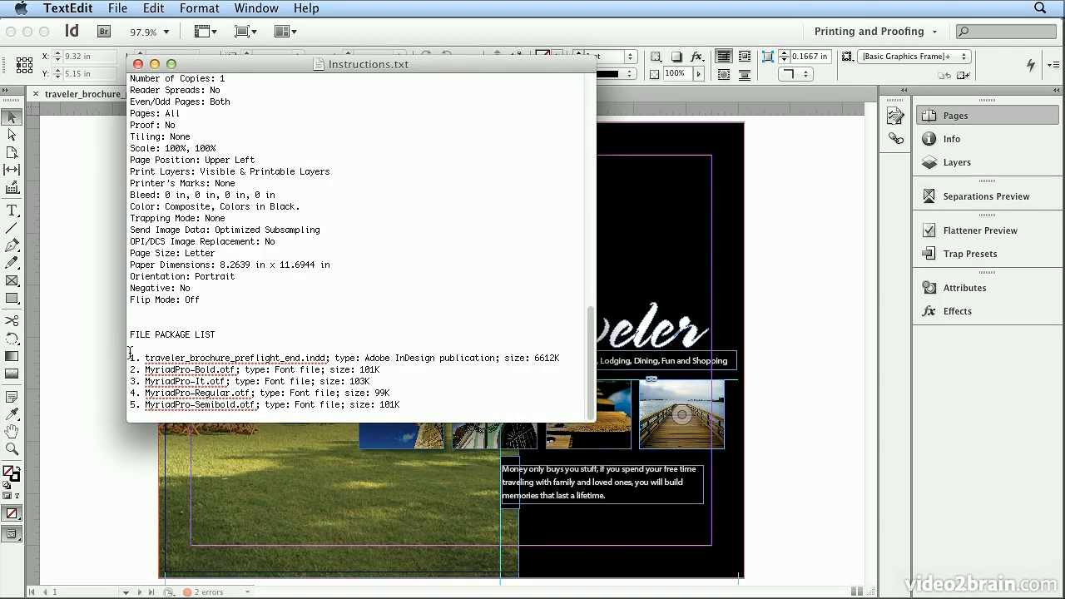
{"action": "left_click_drag", "start_coordinate": [129, 356], "coordinate": [425, 405]}
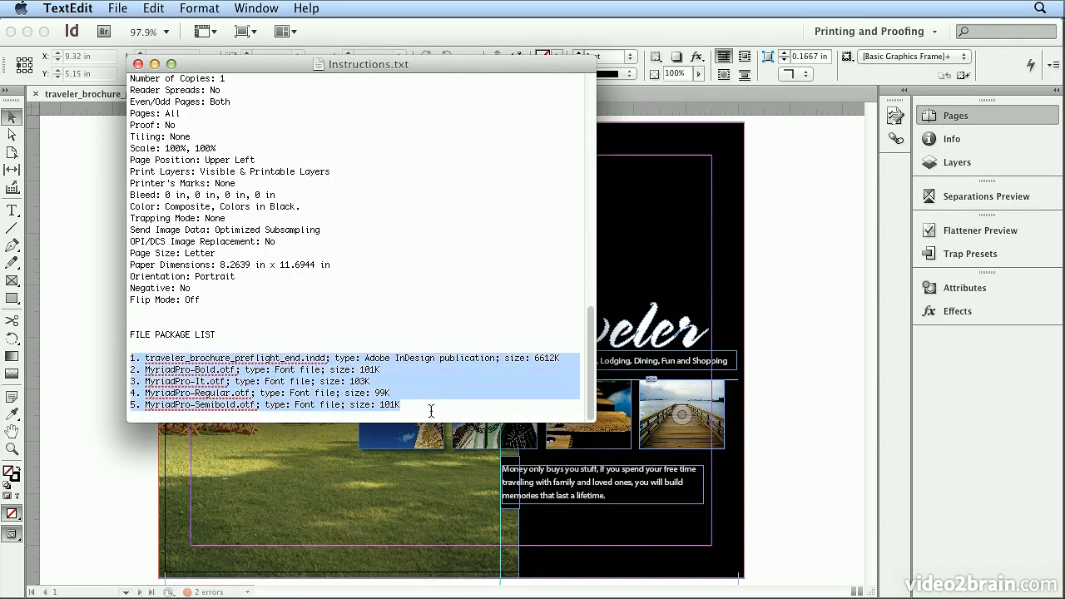
Hide all other applications and open the traveler_brochure_preflight_end Folder on the desktop in Finder
{"action": "left_click", "coordinate": [68, 9]}
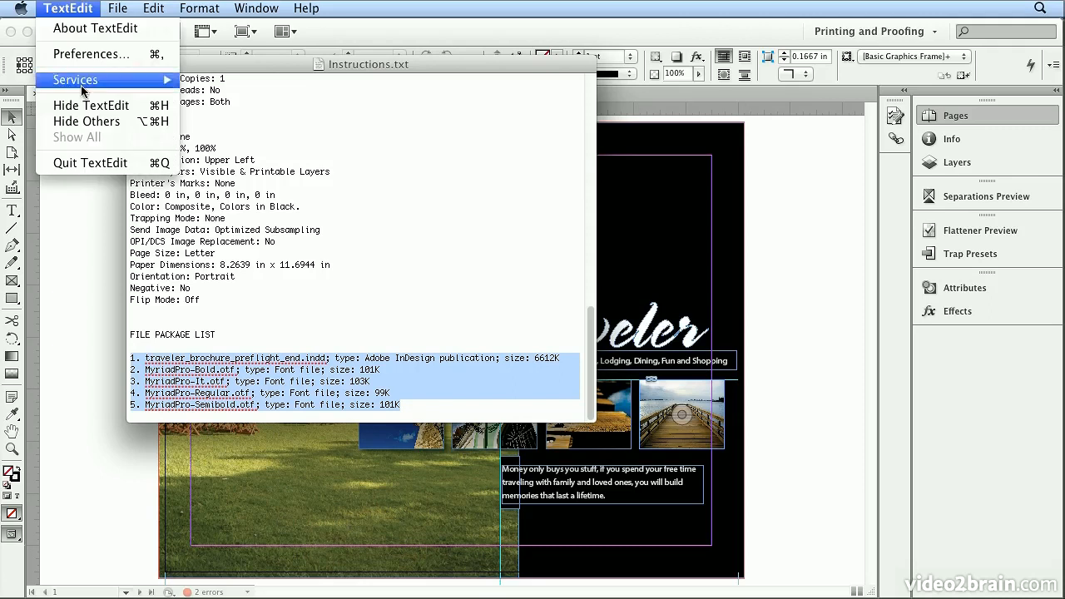
{"action": "left_click", "coordinate": [83, 121]}
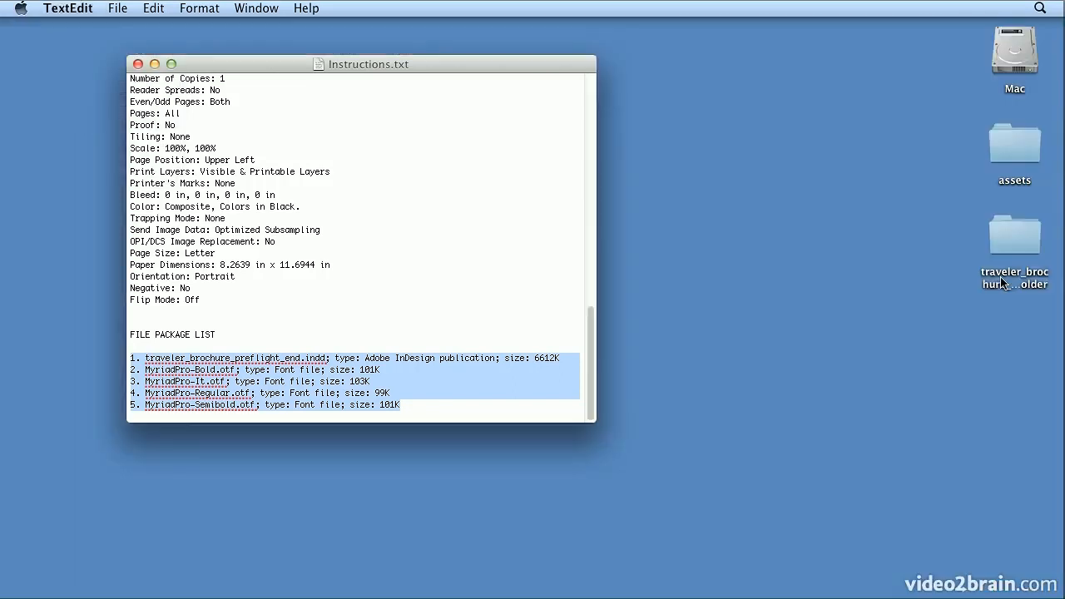
{"action": "double_click", "coordinate": [1037, 251]}
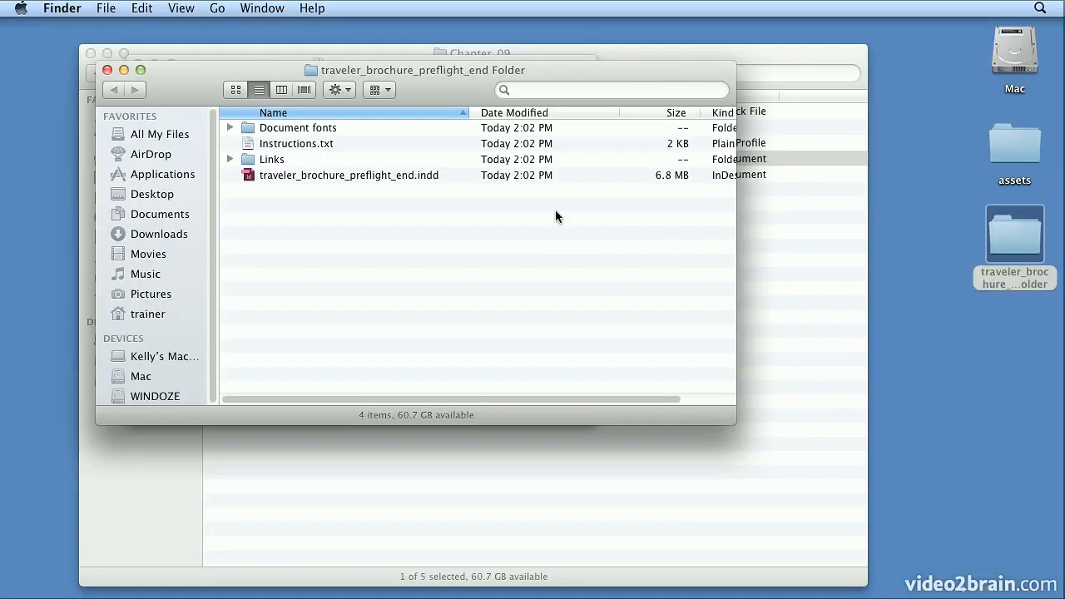
Open the package's Links folder, switch to the brochure in InDesign, and check the IMAGES and OBJECTS errors in Preflight
{"action": "double_click", "coordinate": [282, 161]}
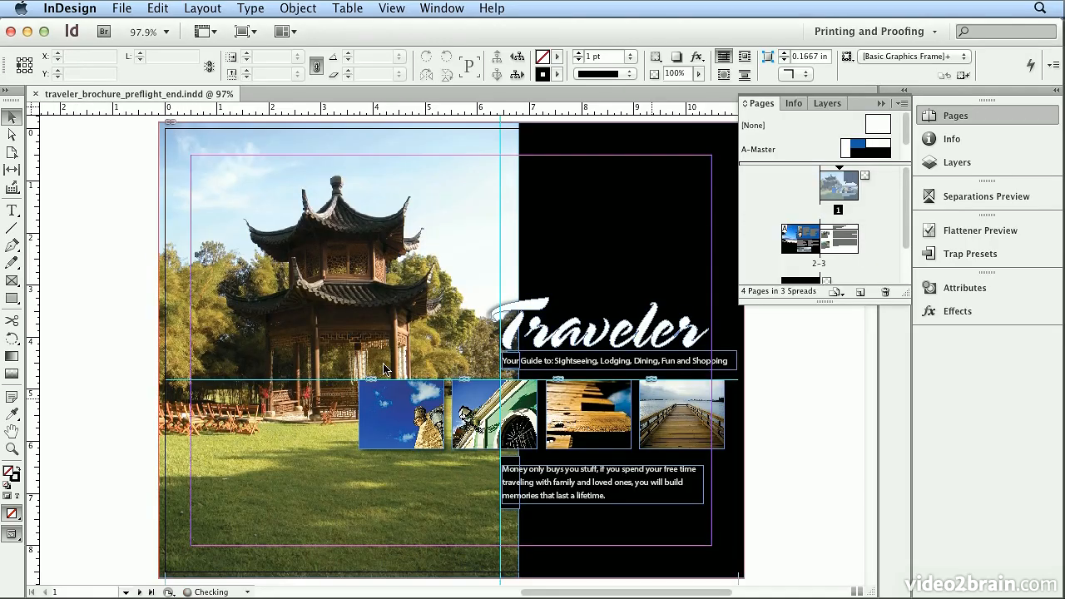
{"action": "left_click", "coordinate": [986, 119]}
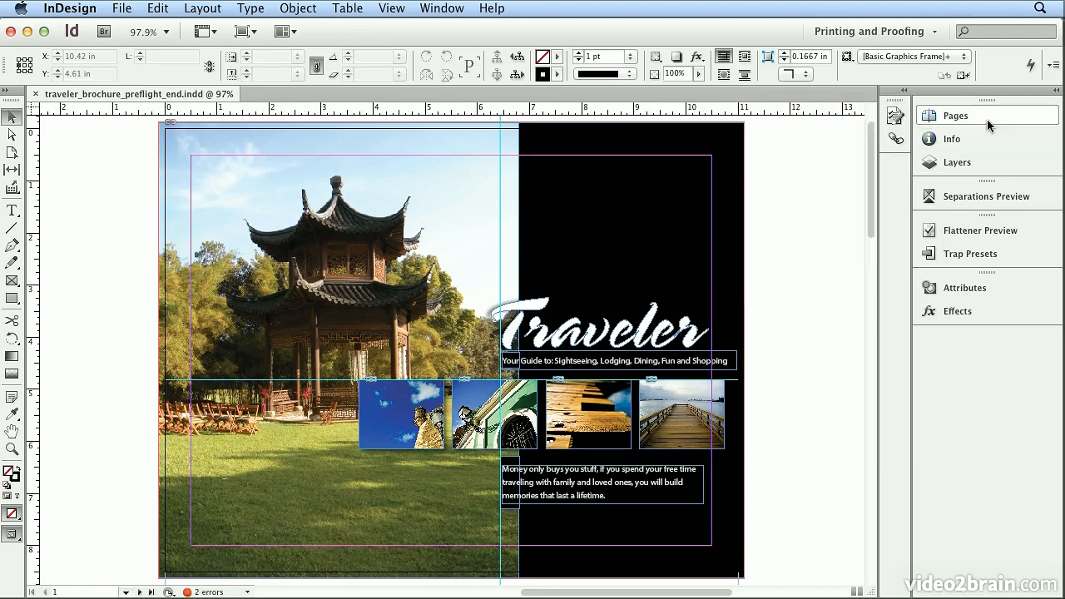
{"action": "left_click", "coordinate": [895, 119]}
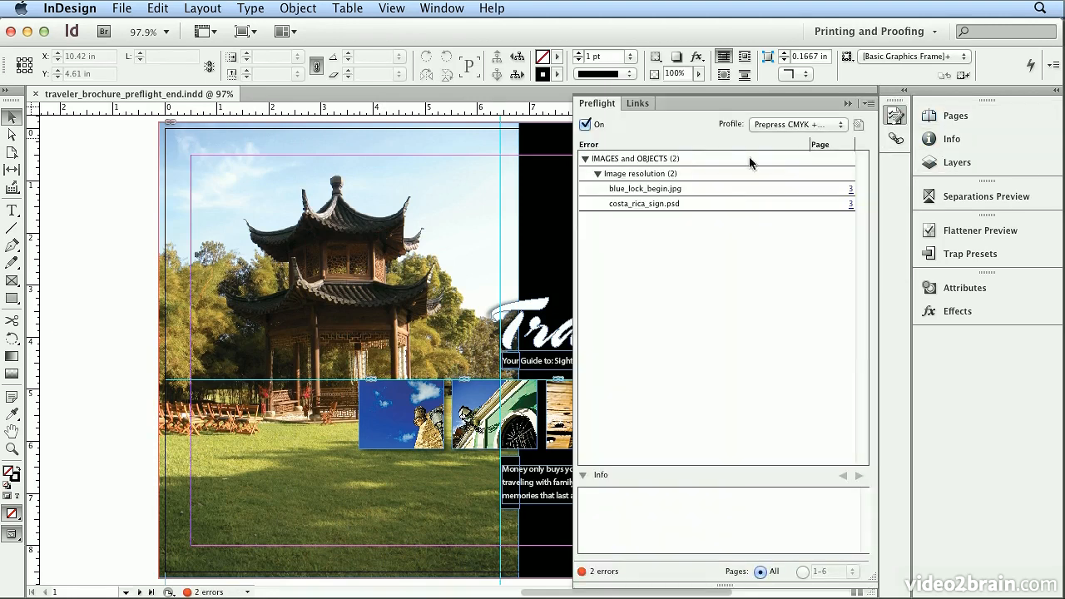
{"action": "left_click", "coordinate": [586, 159]}
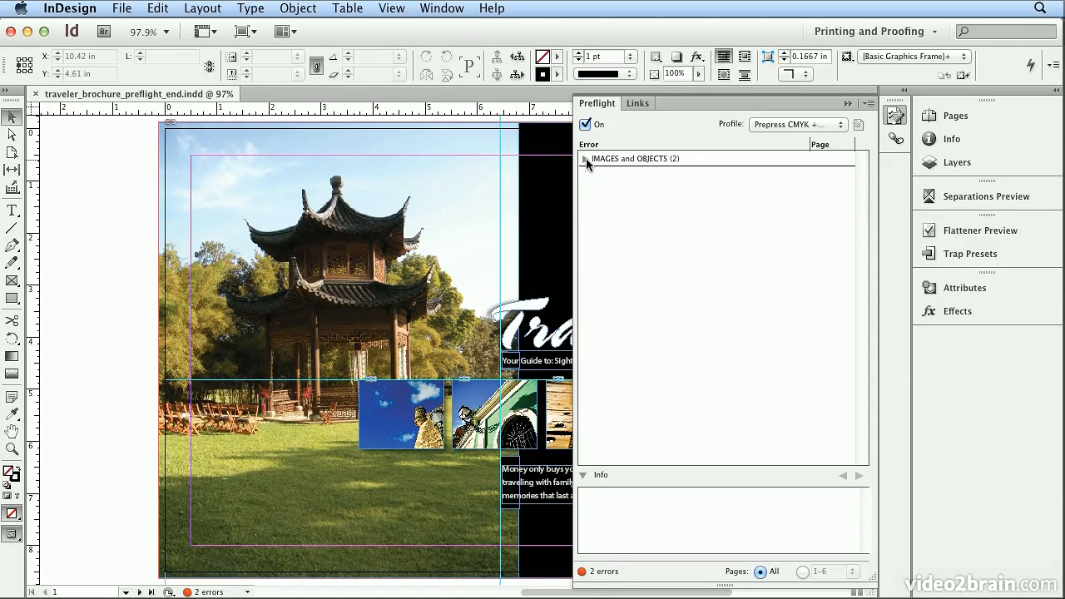
{"action": "left_click", "coordinate": [895, 118]}
{"action": "left_click", "coordinate": [121, 8]}
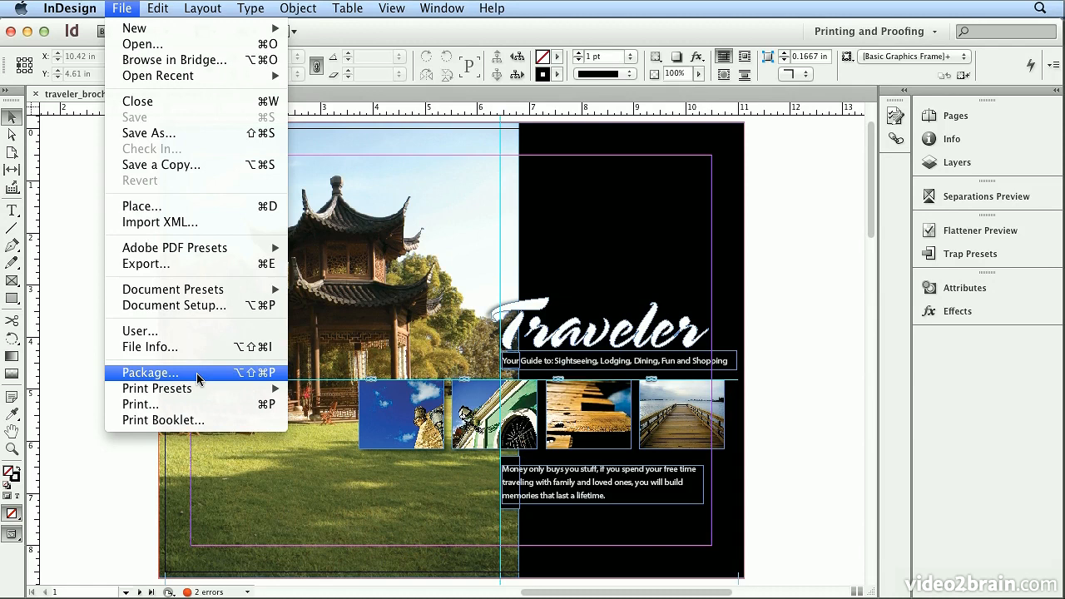
{"action": "left_click", "coordinate": [96, 395]}
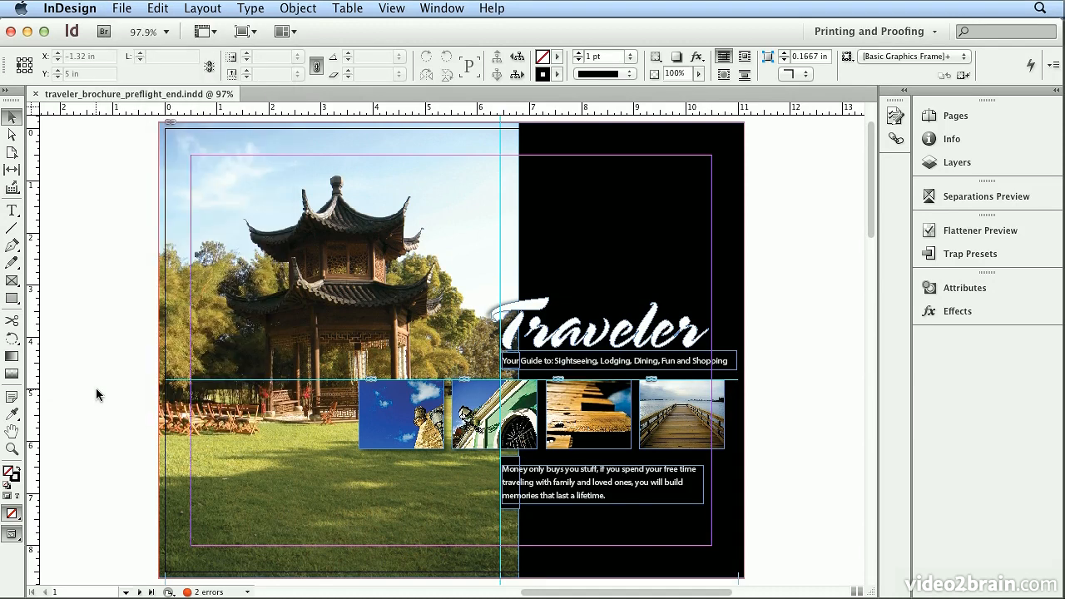